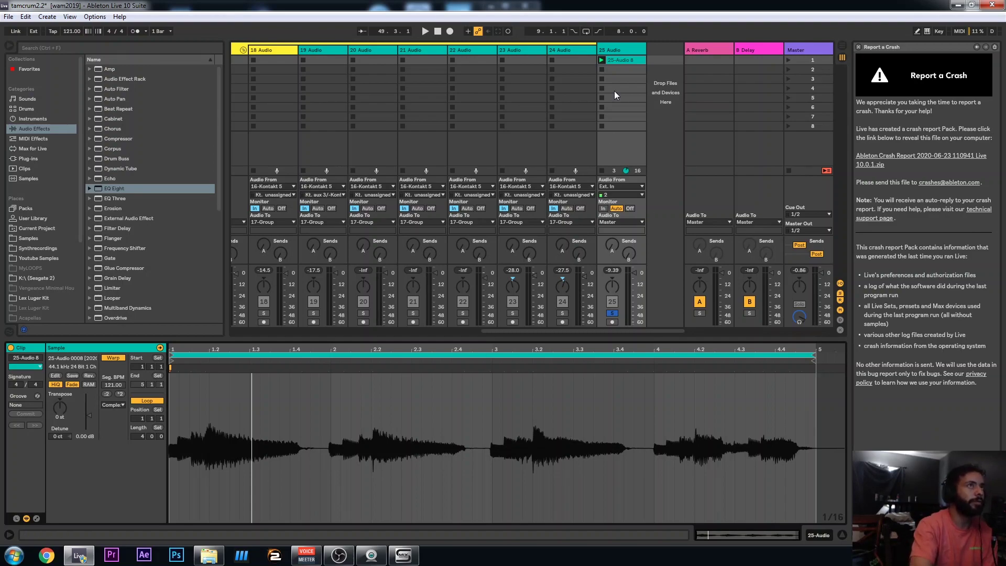
Launch the clip on the 25 Audio track to hear it dry and stop playback.
left_click(603, 60)
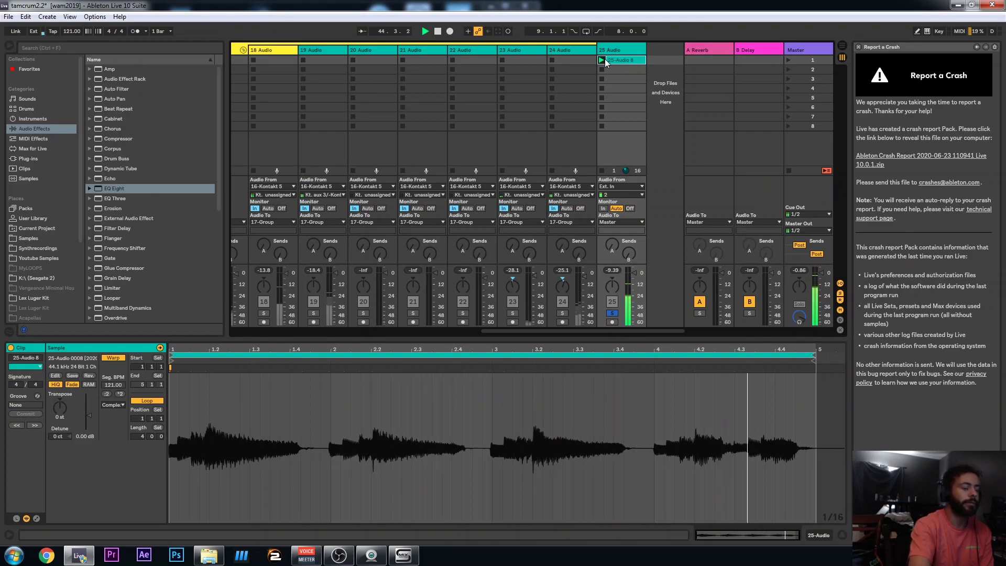
key("space")
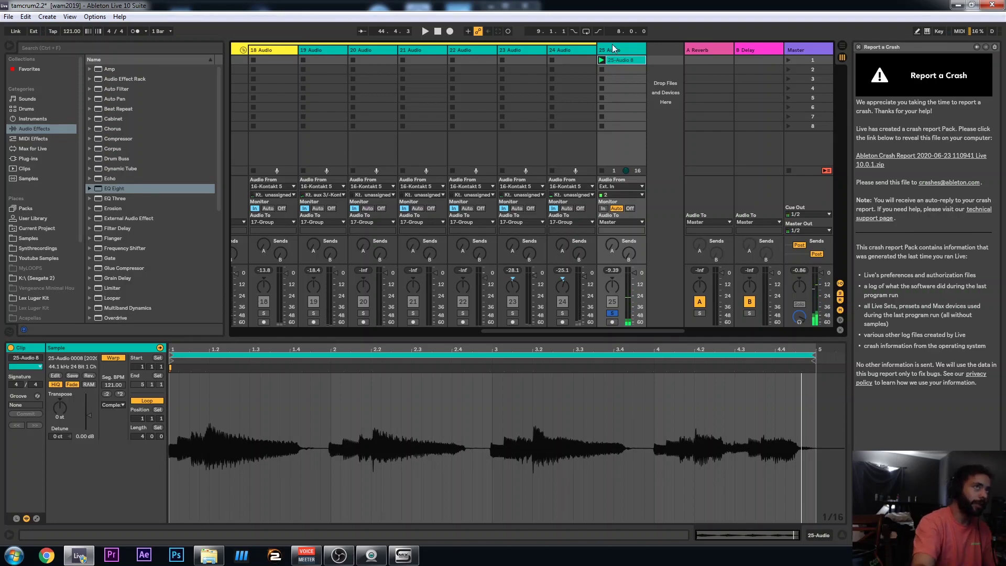
Add EQ Eight to the 25 Audio track and enable band 1 as a low cut at 104 Hz with Q 0.29.
left_click(620, 48)
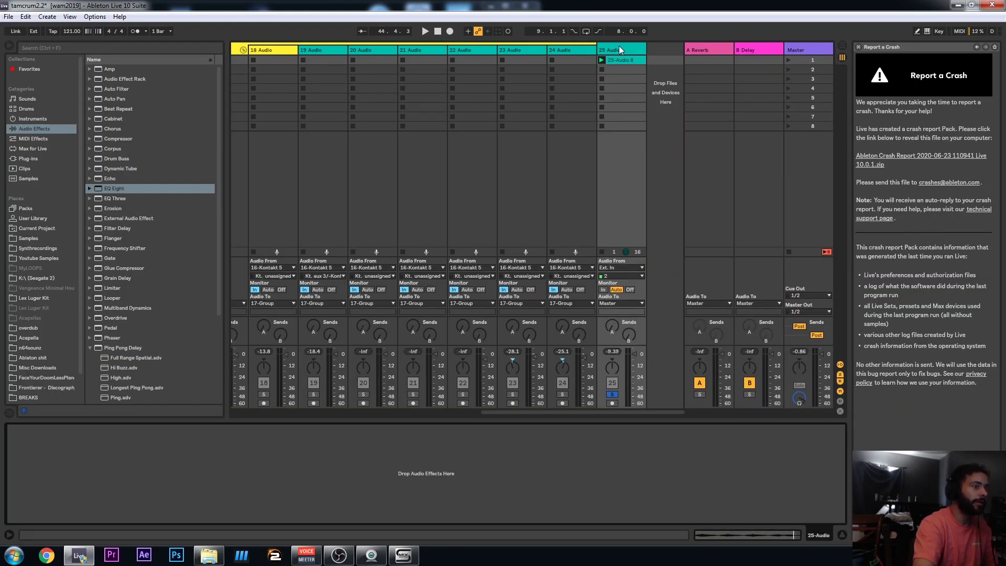
left_click_drag(112, 188, 198, 512)
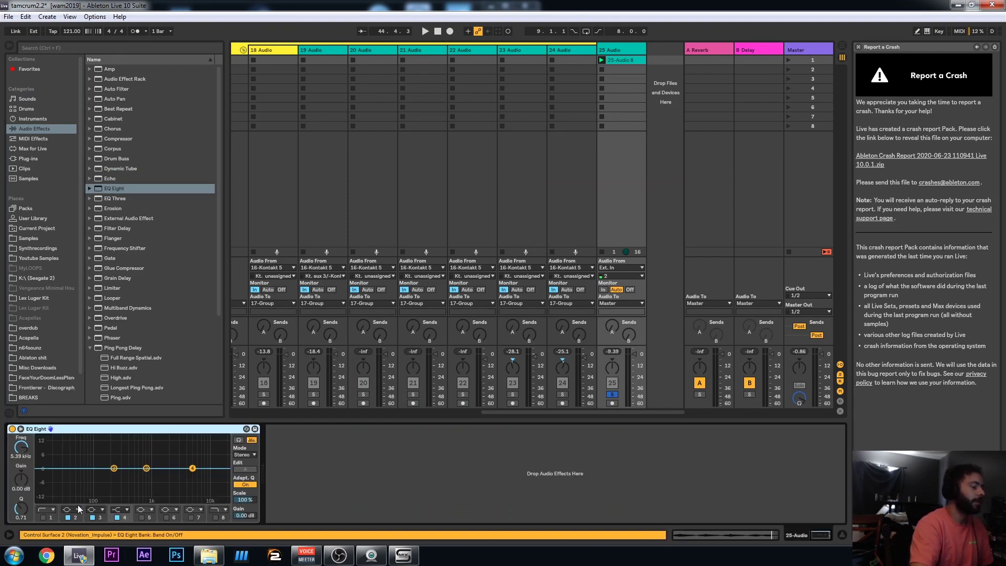
left_click(43, 518)
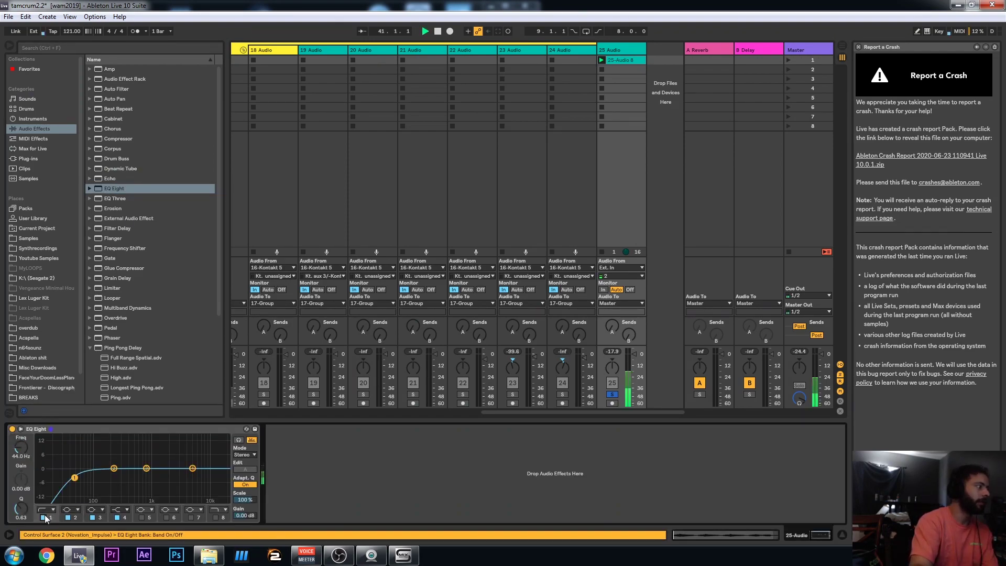
key("space")
left_click_drag(74, 478, 95, 487)
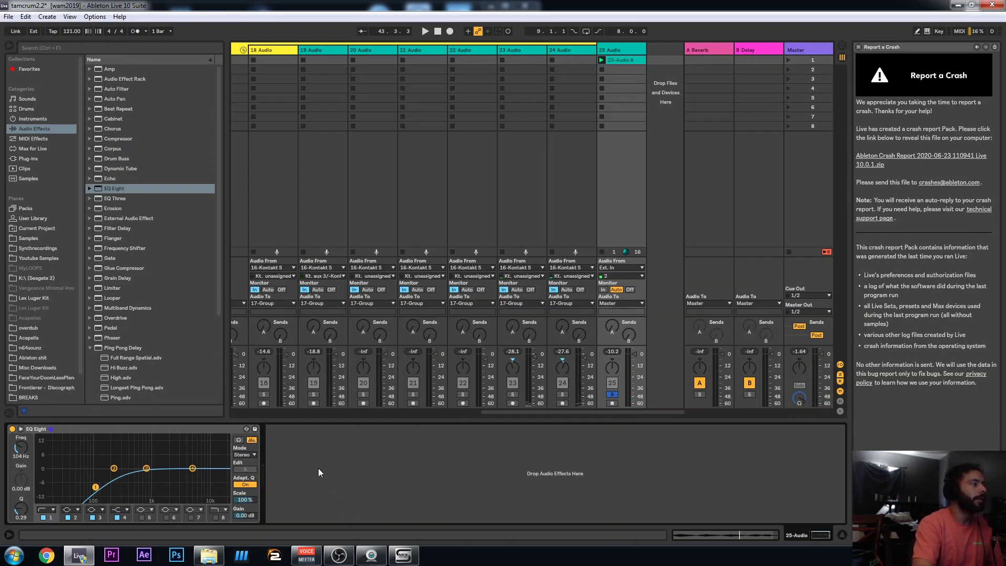
Add Reverb after EQ Eight with High quality, 34% Dry/Wet and a 2.30 s Decay Time.
scroll(121, 331, "down", 5)
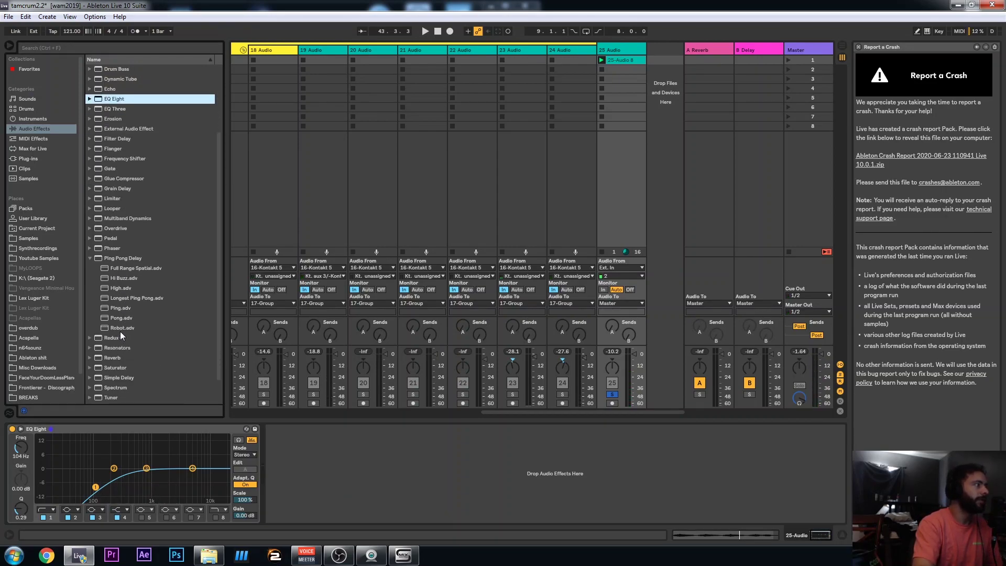
left_click_drag(111, 356, 307, 453)
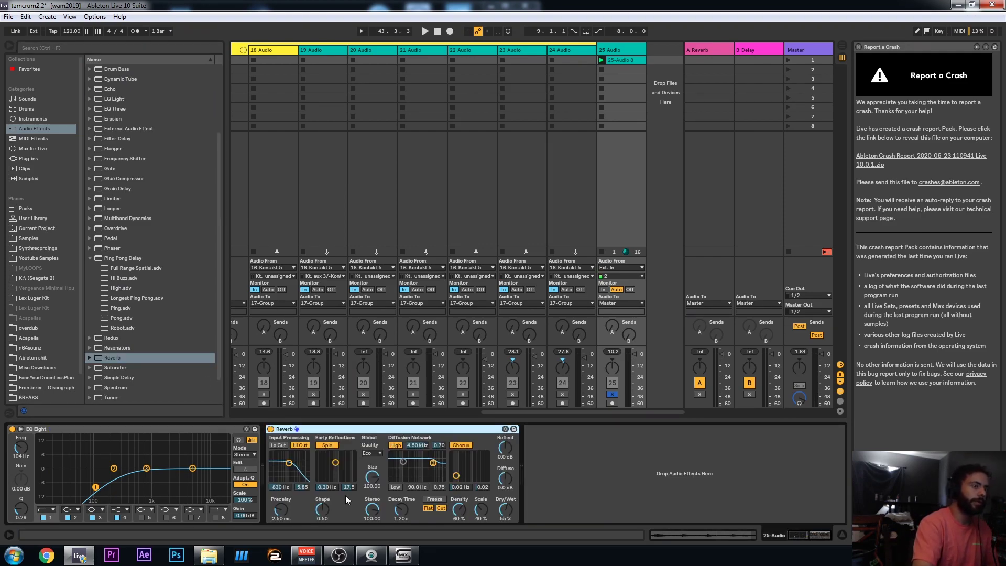
left_click(377, 453)
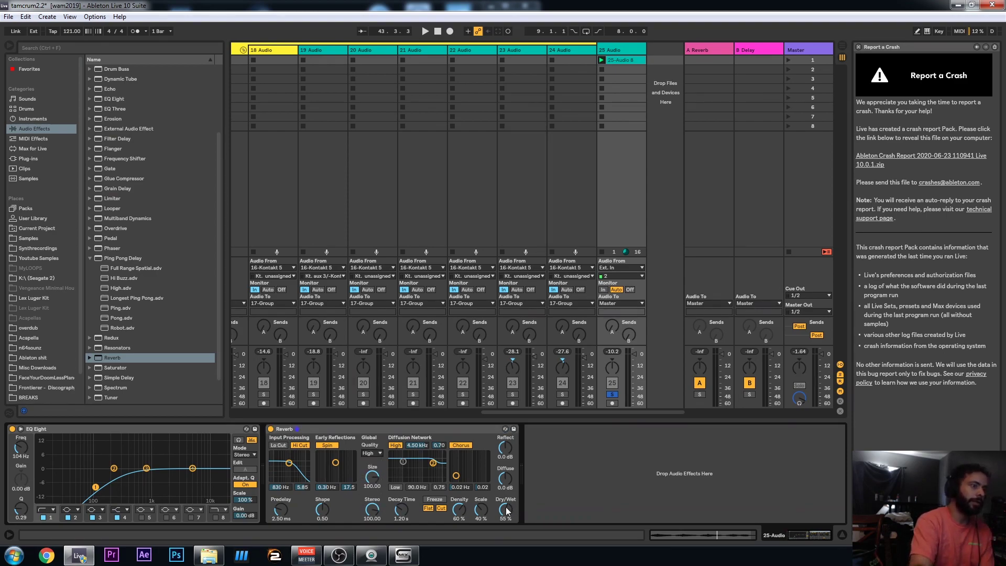
key("space")
left_click_drag(506, 508, 501, 510)
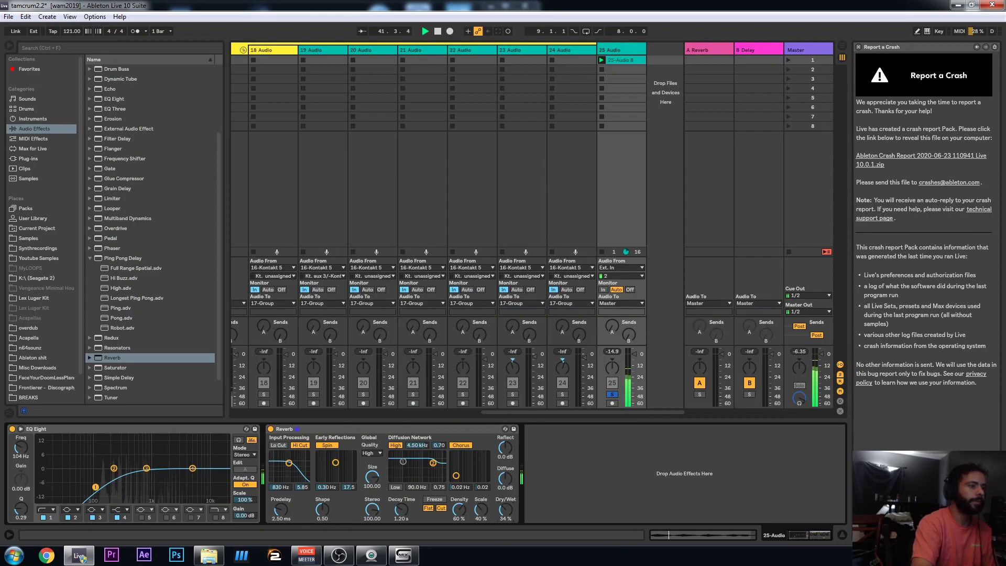
mouse_move(402, 510)
left_mouse_down()
mouse_move(401, 493)
mouse_move(403, 518)
left_mouse_up()
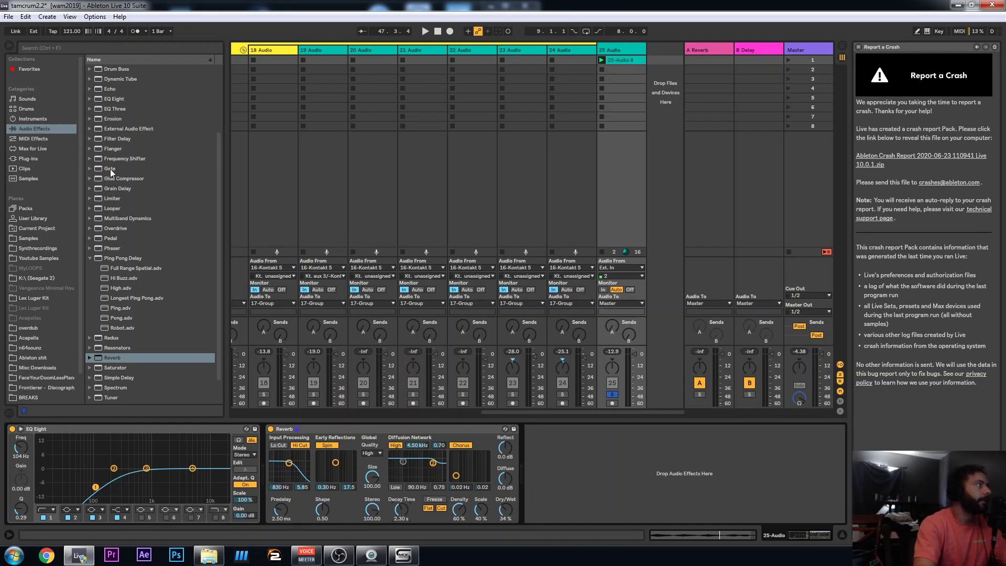
Add Ping Pong Delay after the Reverb and set its Feedback to 26% and Dry/Wet to 34%.
scroll(139, 328, "down", 3)
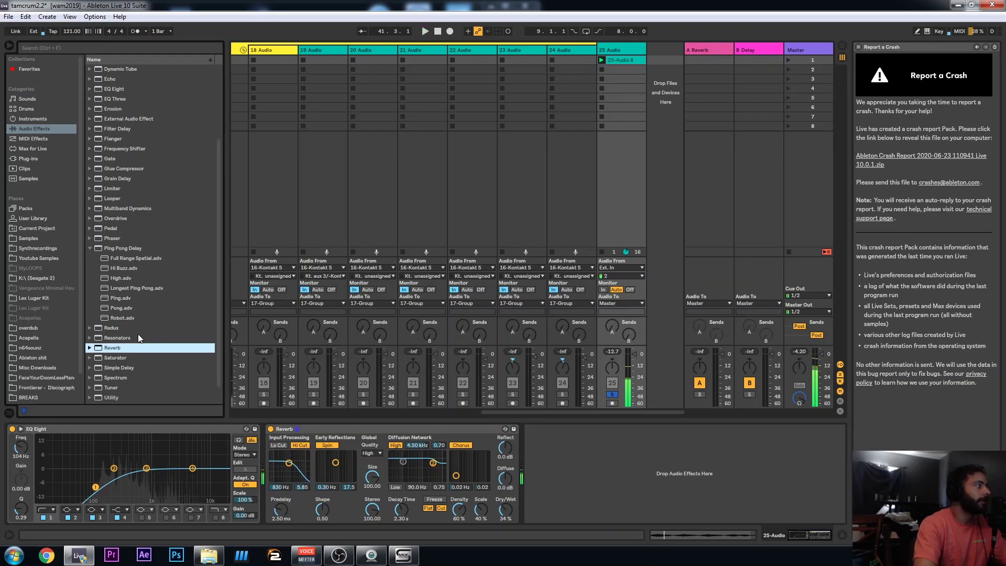
scroll(142, 377, "up", 2)
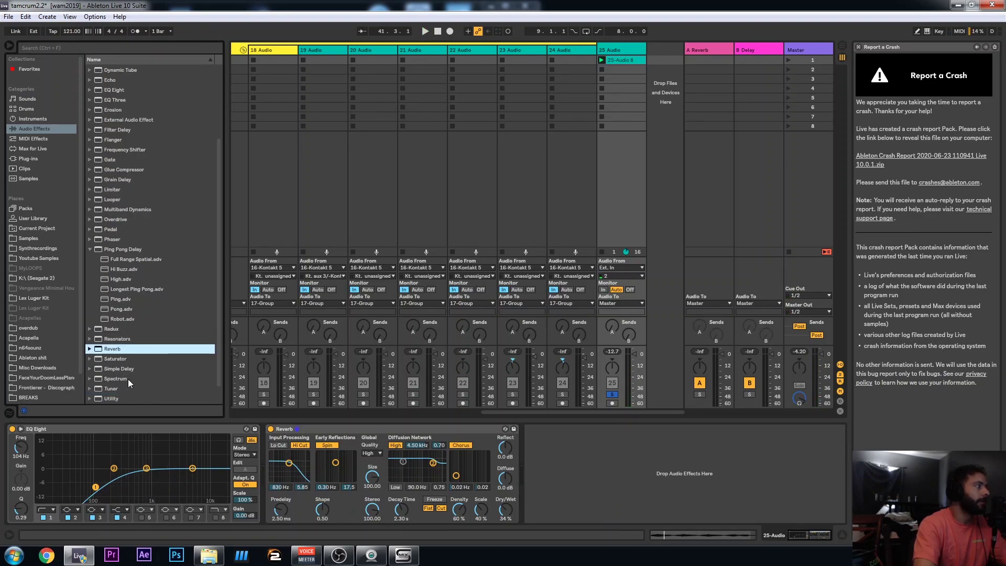
left_click_drag(101, 250, 583, 472)
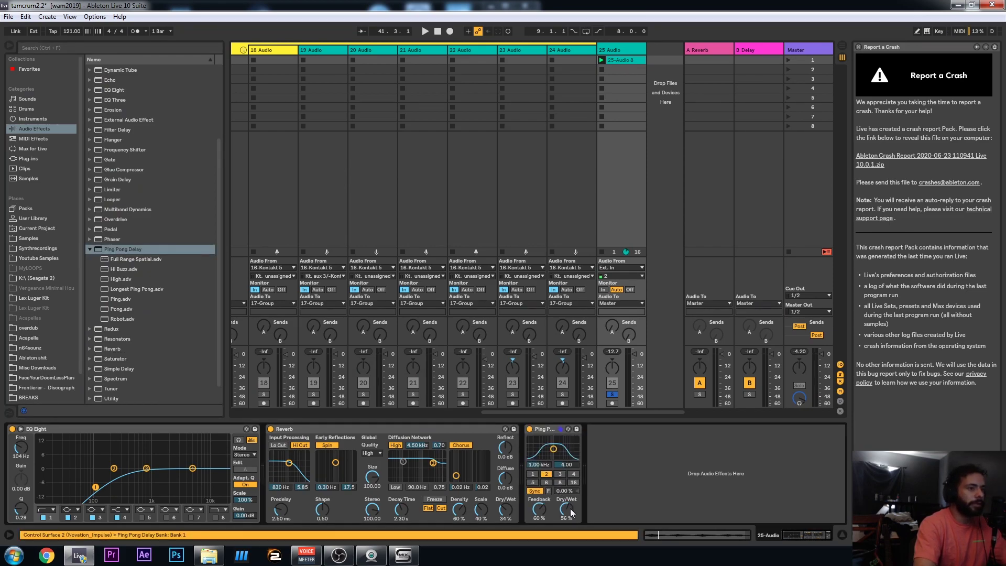
left_click_drag(539, 508, 568, 505)
key("space")
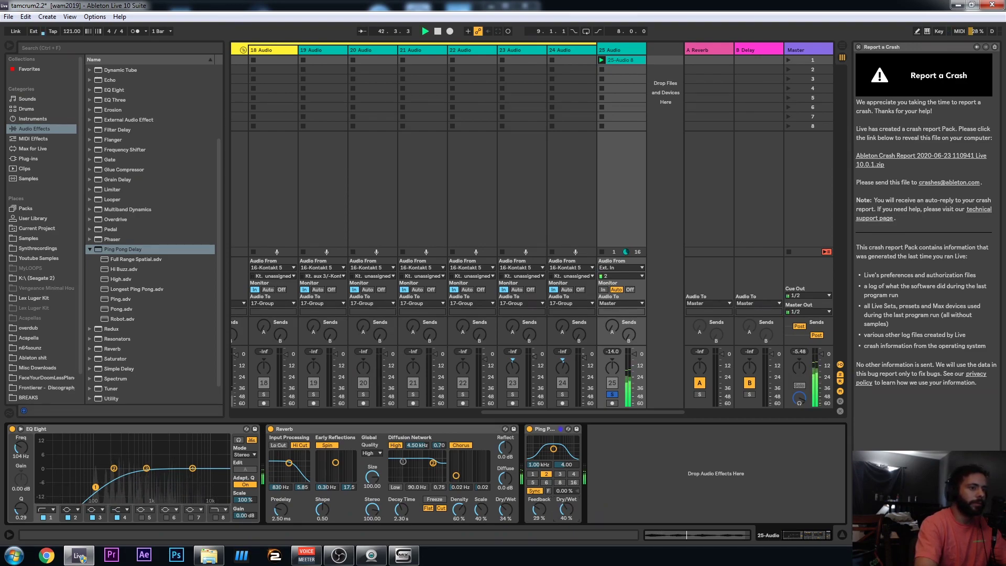
mouse_move(566, 509)
left_mouse_down()
mouse_move(566, 517)
mouse_move(567, 506)
left_mouse_up()
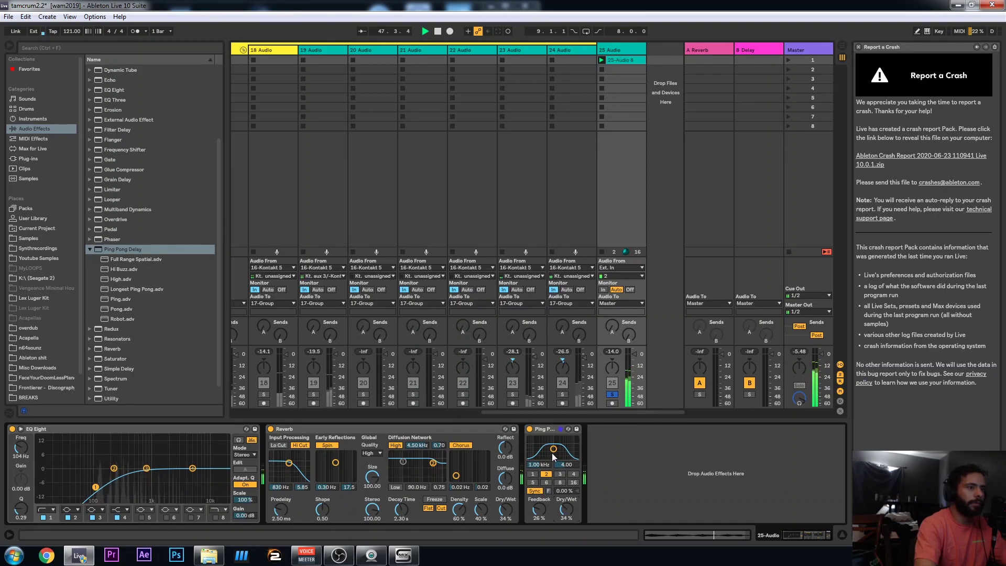
Bypass and re-enable the Reverb during playback to compare the sound, and stop playback.
left_click(271, 429)
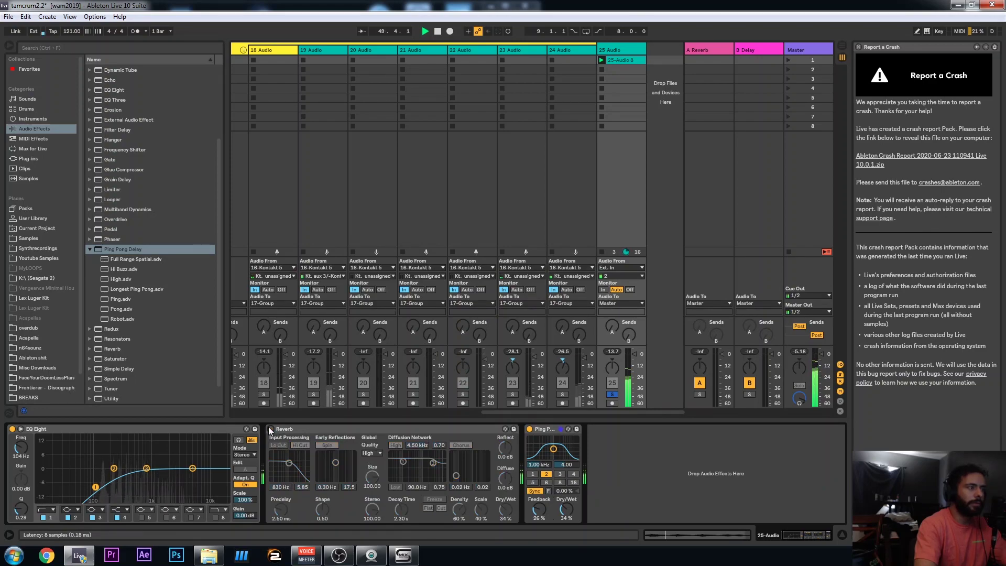
left_click(271, 429)
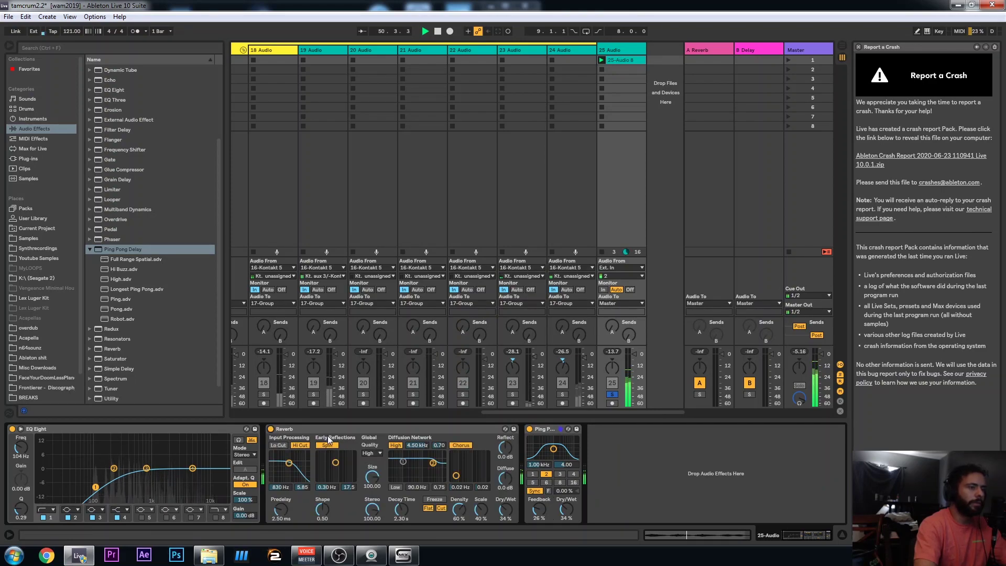
key("space")
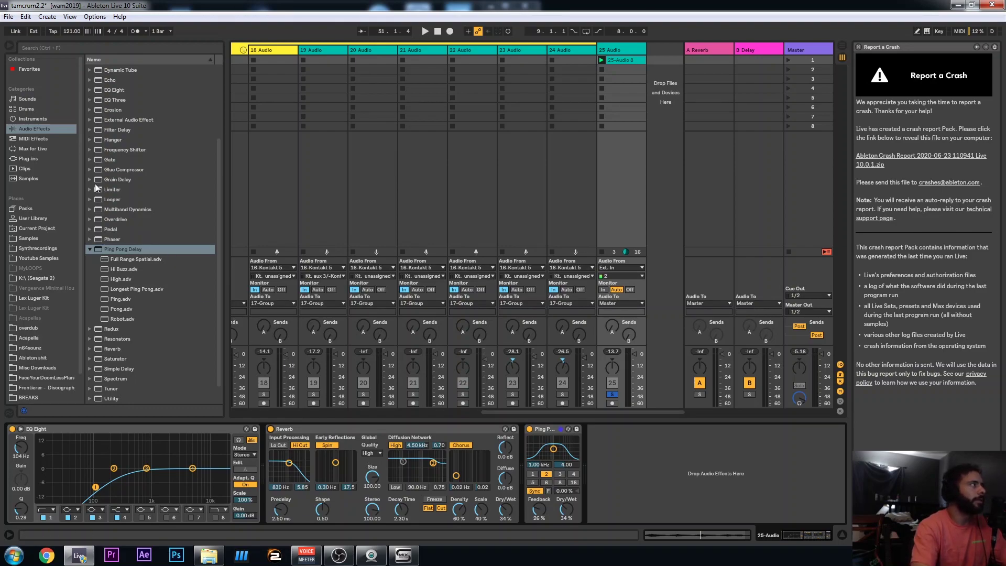
Search the plug-ins for "chorus", add TAL-Chorus-LX-64 after the Ping Pong Delay, audition it and close its window.
left_click(43, 159)
left_click(126, 46)
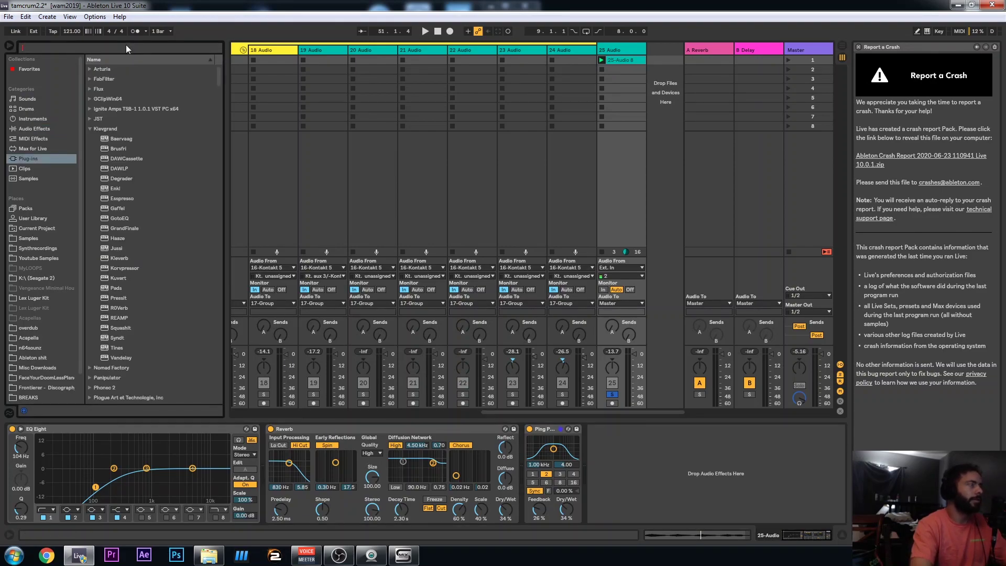
type("chorus")
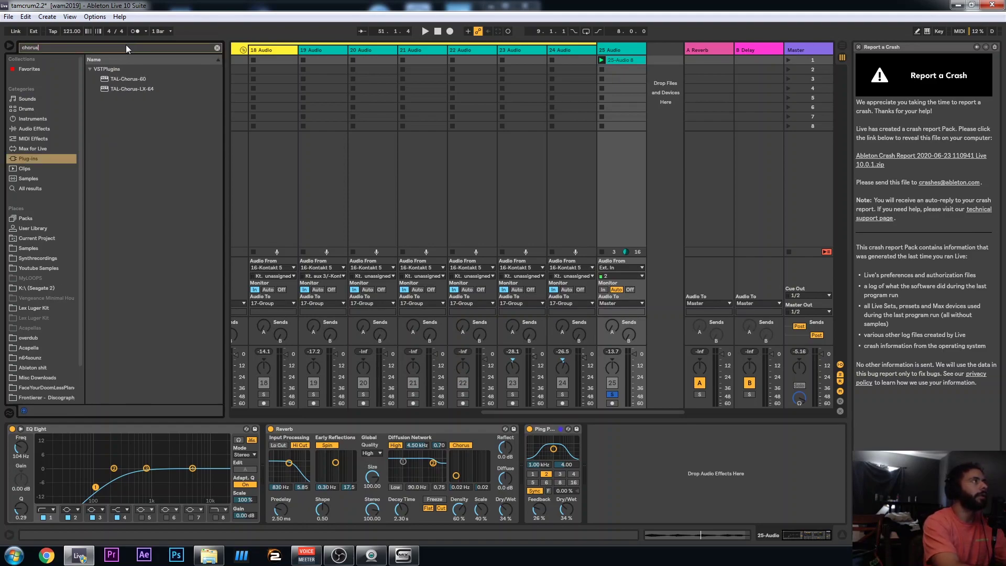
left_click_drag(113, 88, 737, 490)
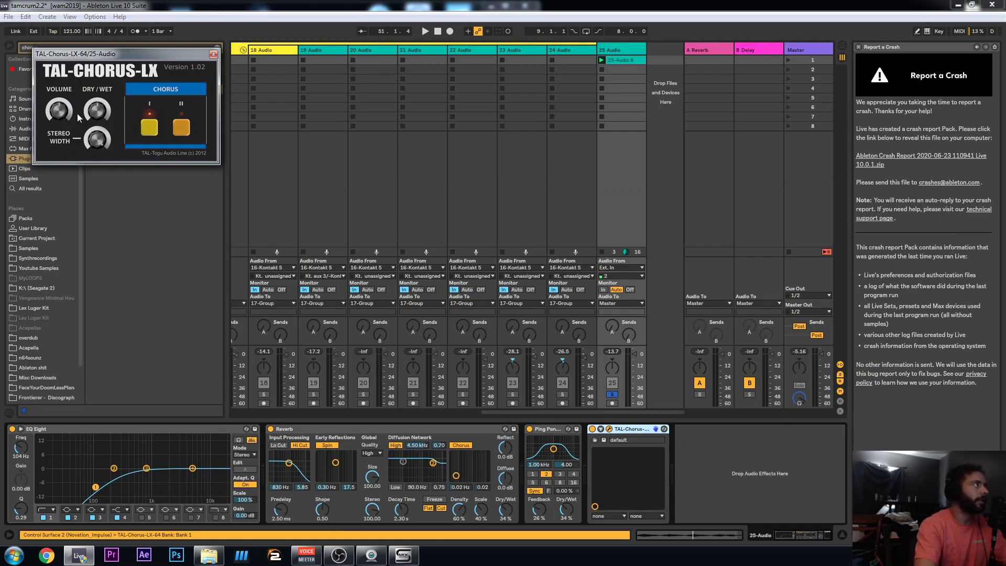
key("space")
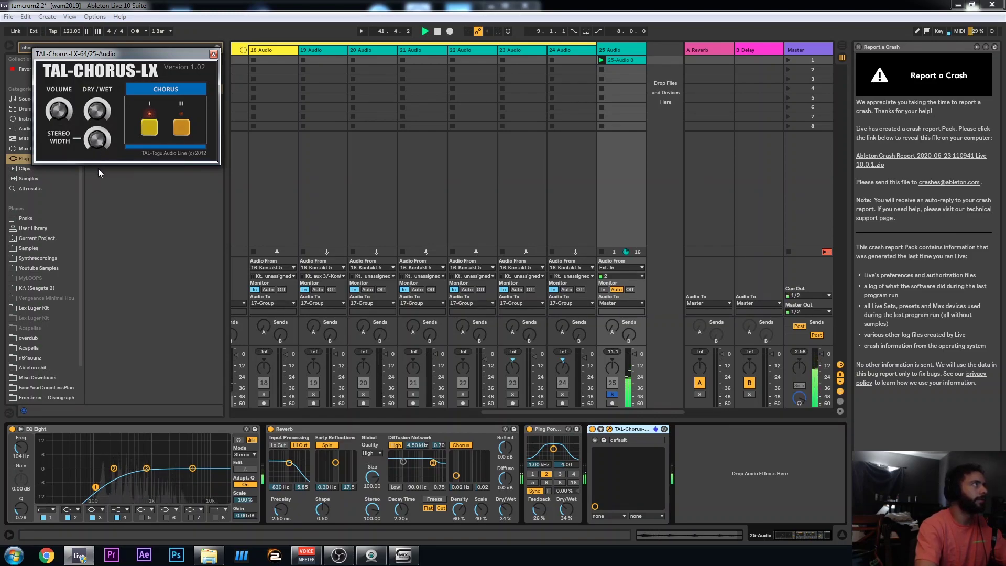
left_click(214, 54)
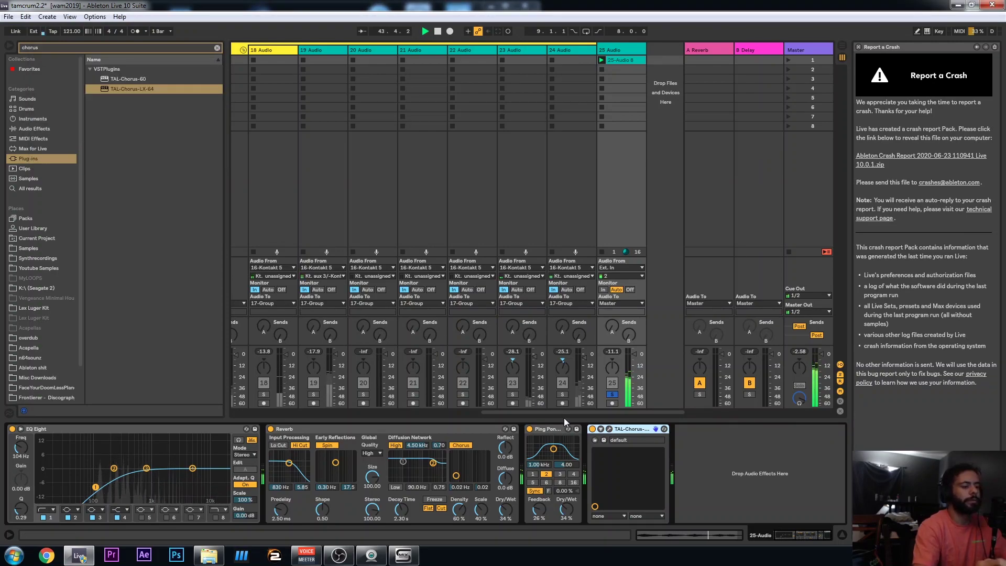
Compare the sound with TAL-Chorus-LX-64 switched off and on, and replay the clip with the whole effect chain.
left_click(592, 428)
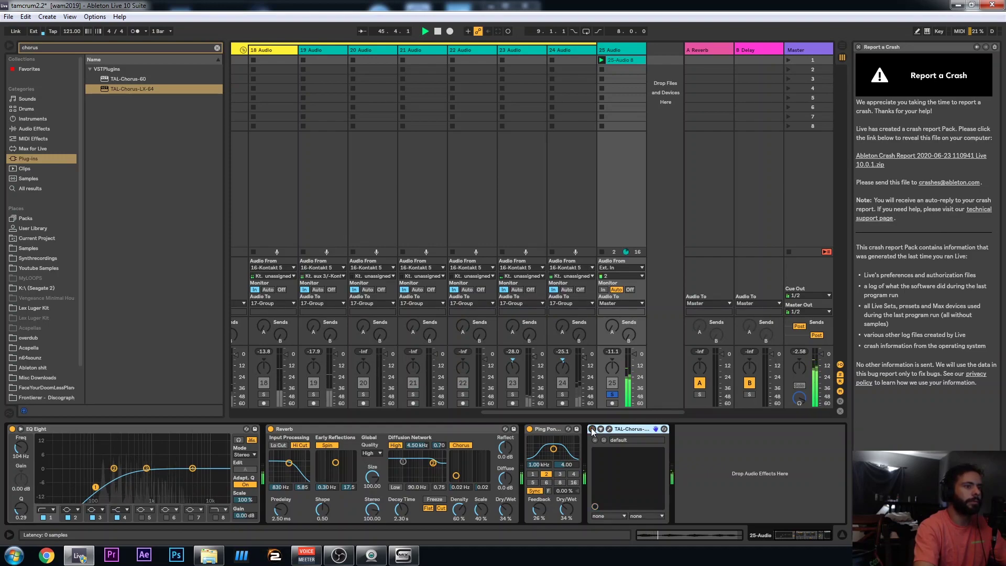
left_click(592, 428)
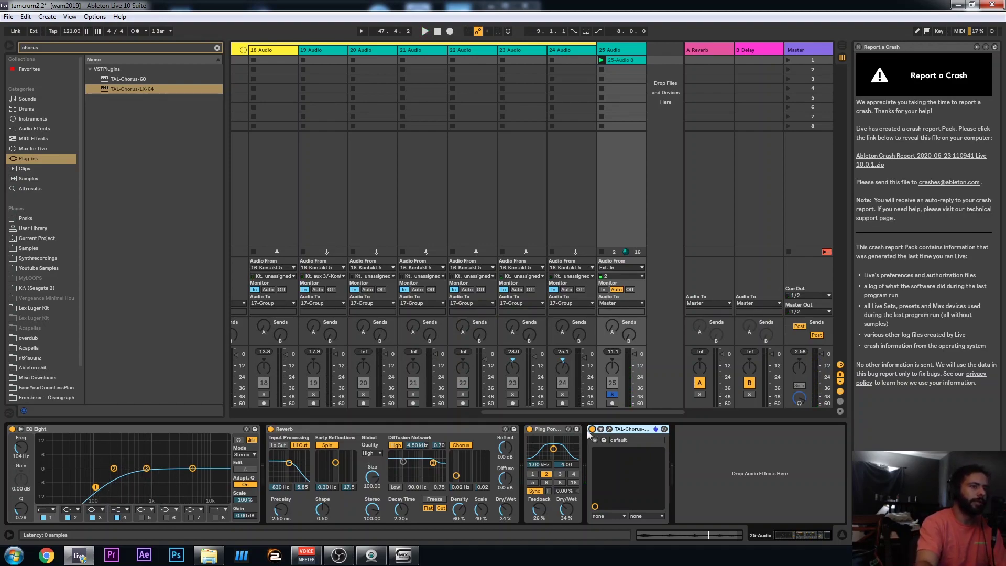
left_click(593, 429)
left_click(593, 429)
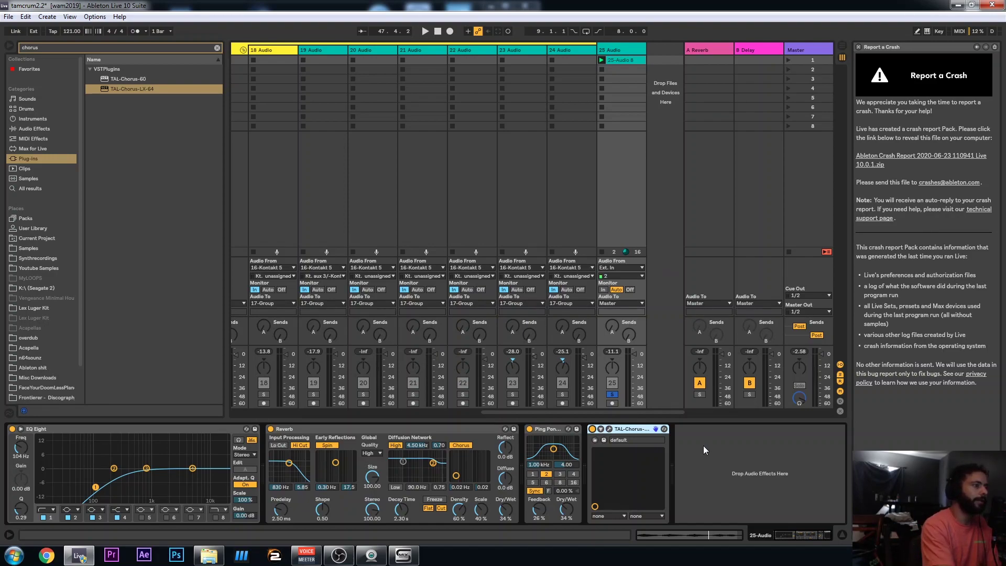
key("space")
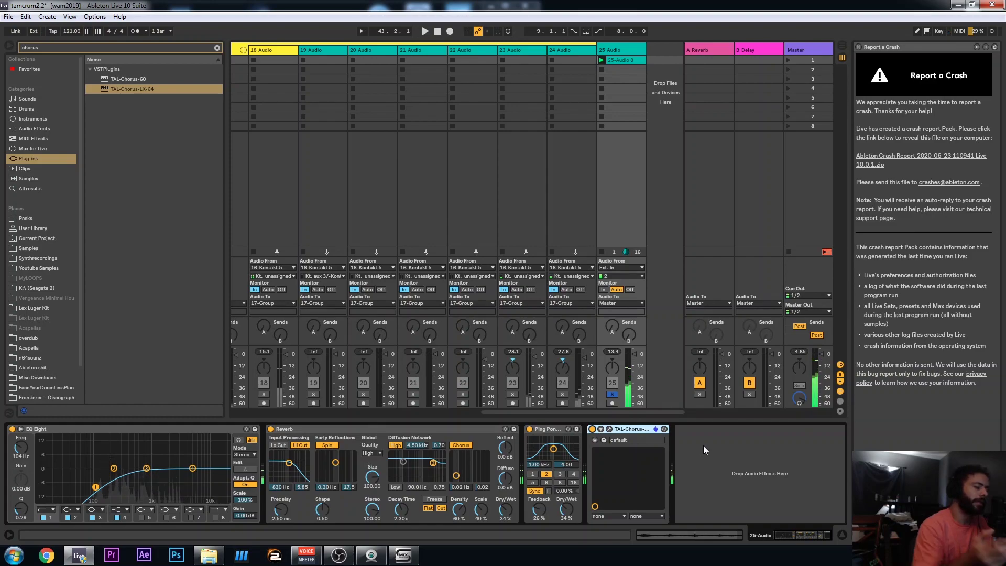
key("space")
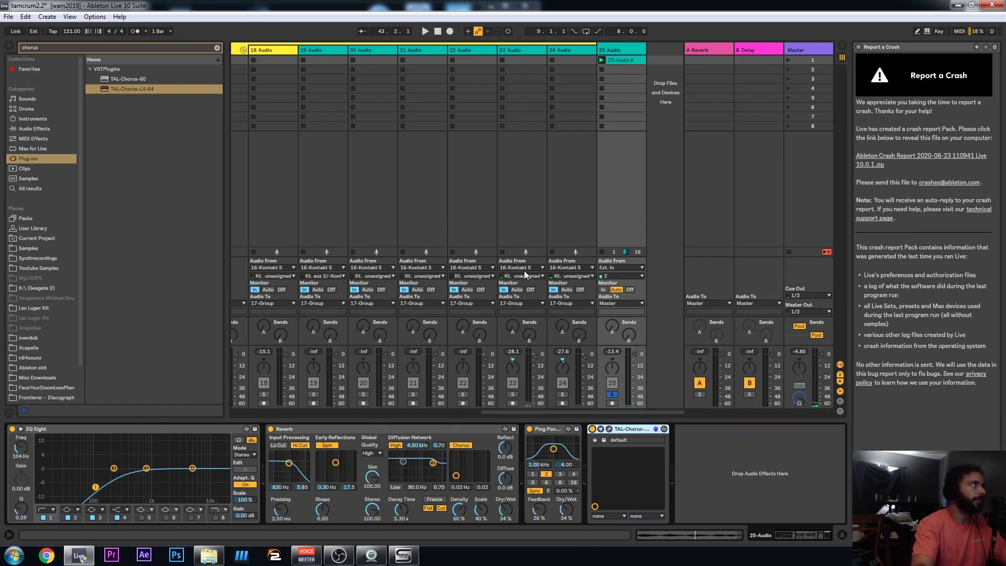
Search the plug-ins for "klevgrand", add DAWCassette after TAL-Chorus-LX-64 and close its window.
left_click(189, 46)
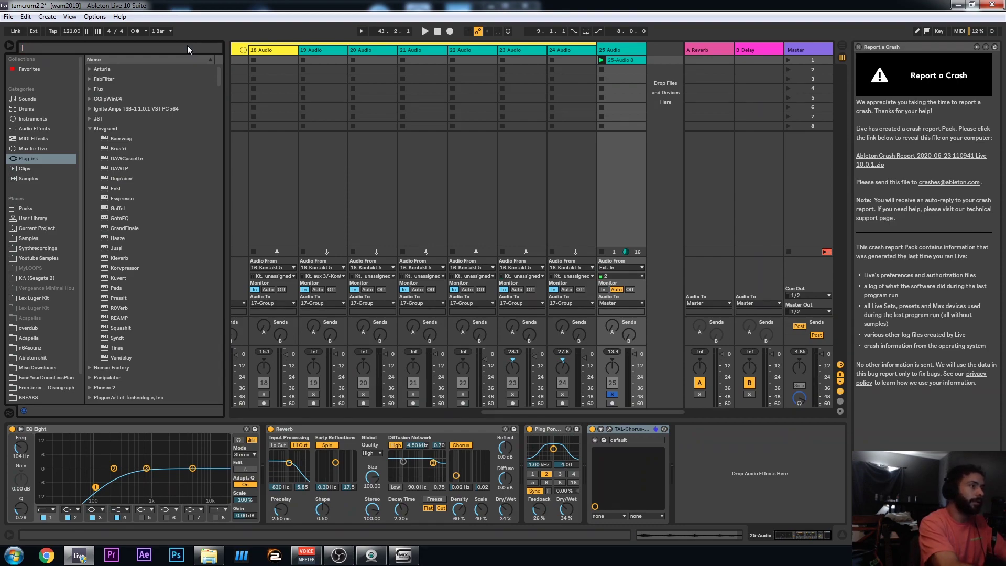
type("kl")
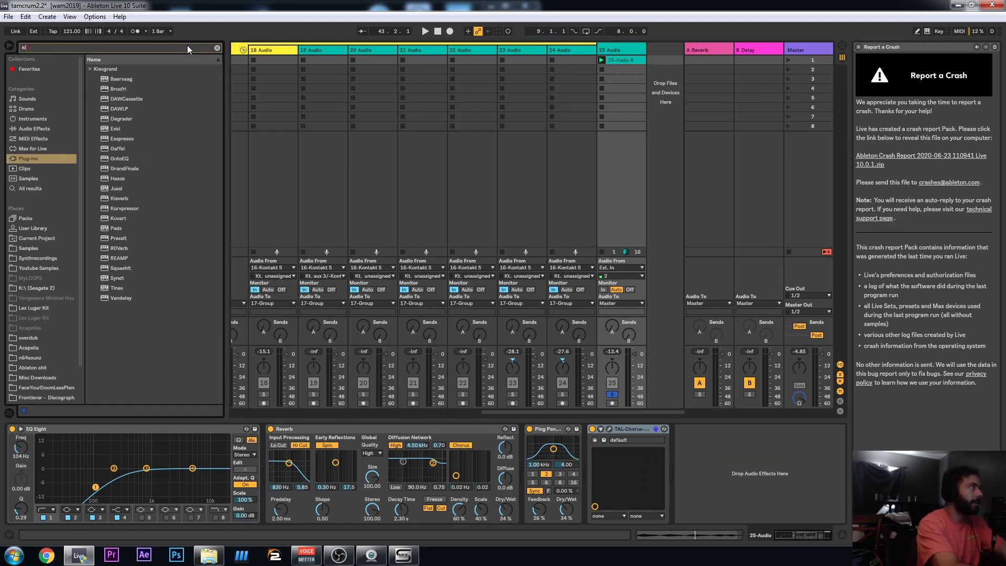
type("evgrand")
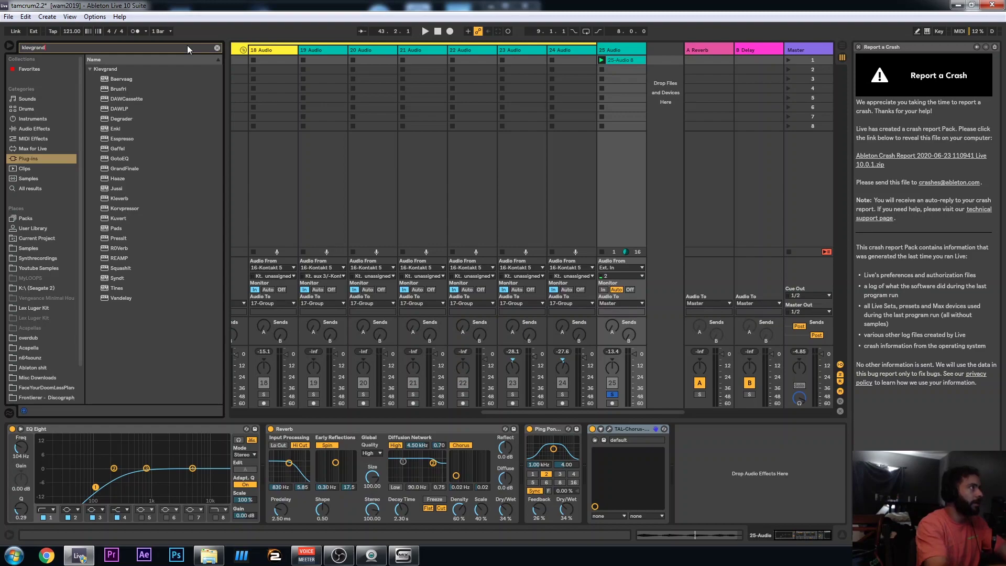
left_click_drag(118, 99, 715, 454)
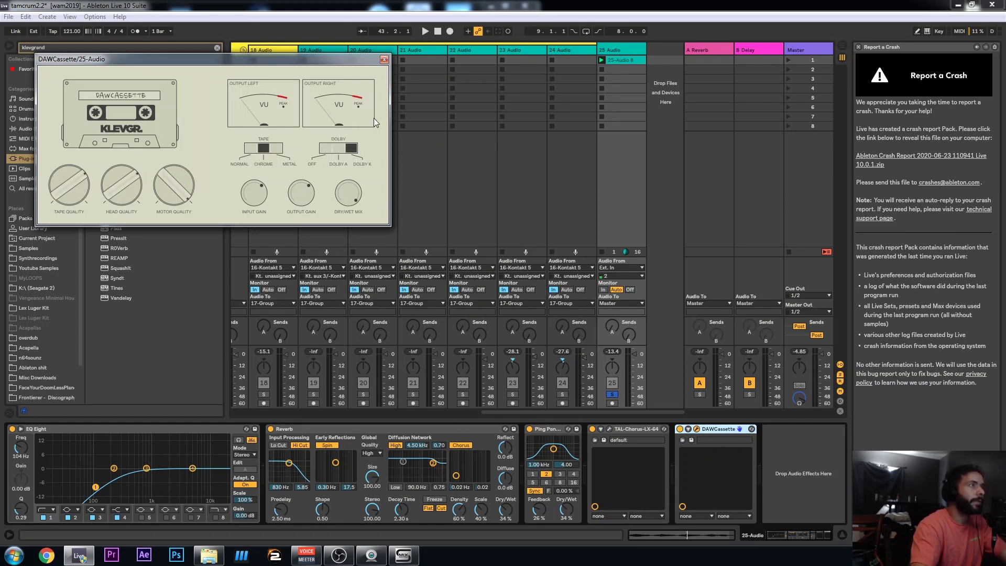
left_click(384, 60)
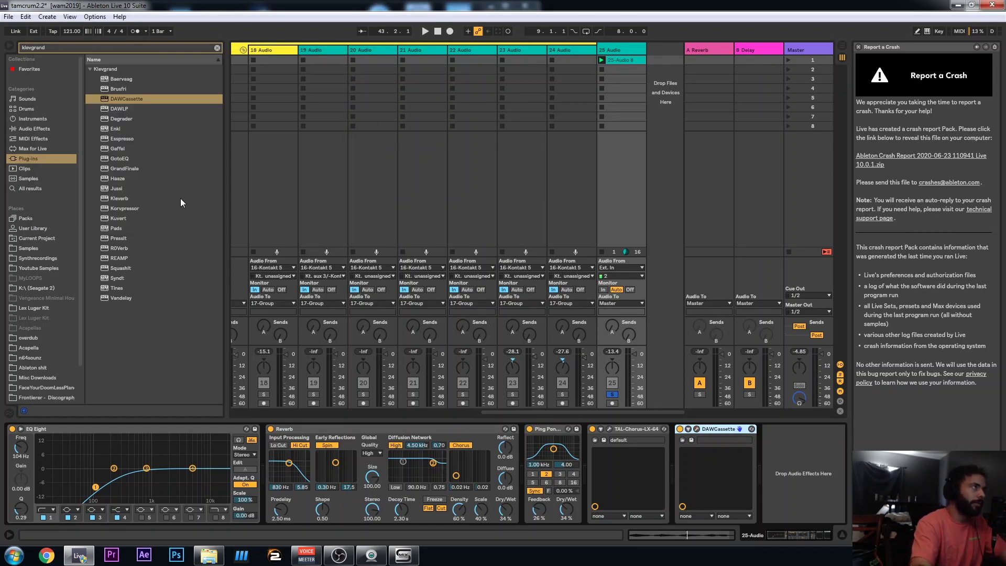
Play the clip with DAWCassette bypassed, and switch it back on to compare the sound.
left_click(680, 429)
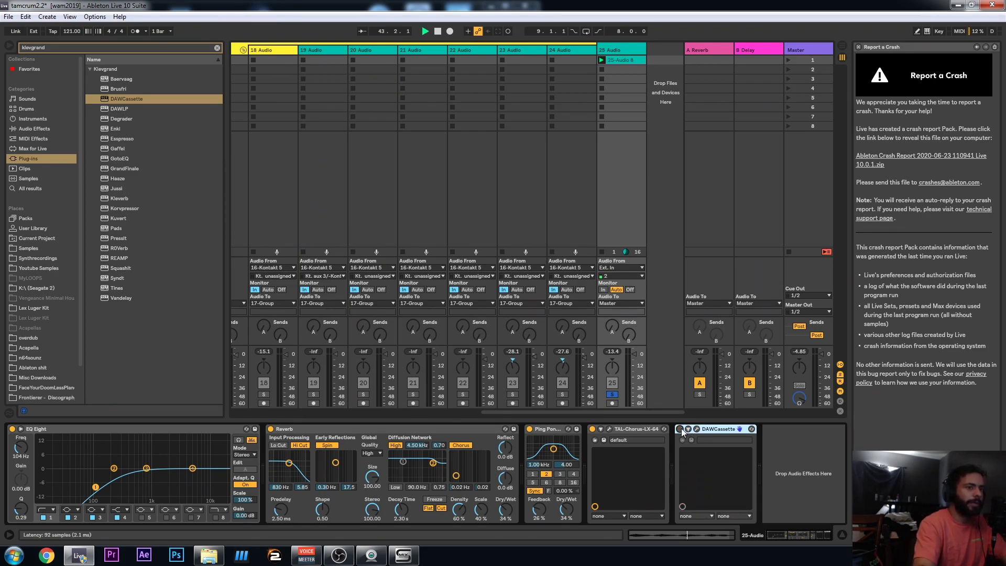
key("space")
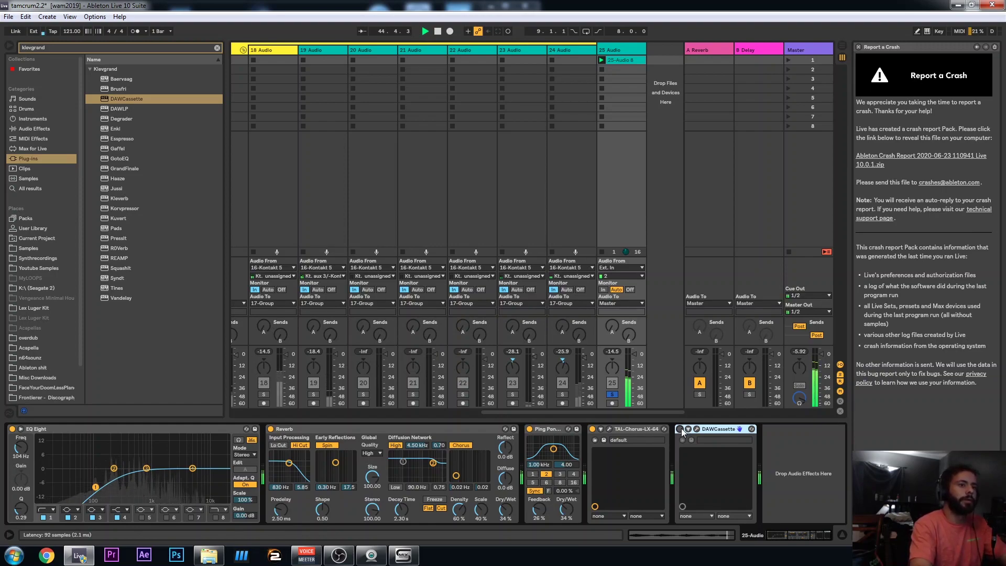
left_click(680, 428)
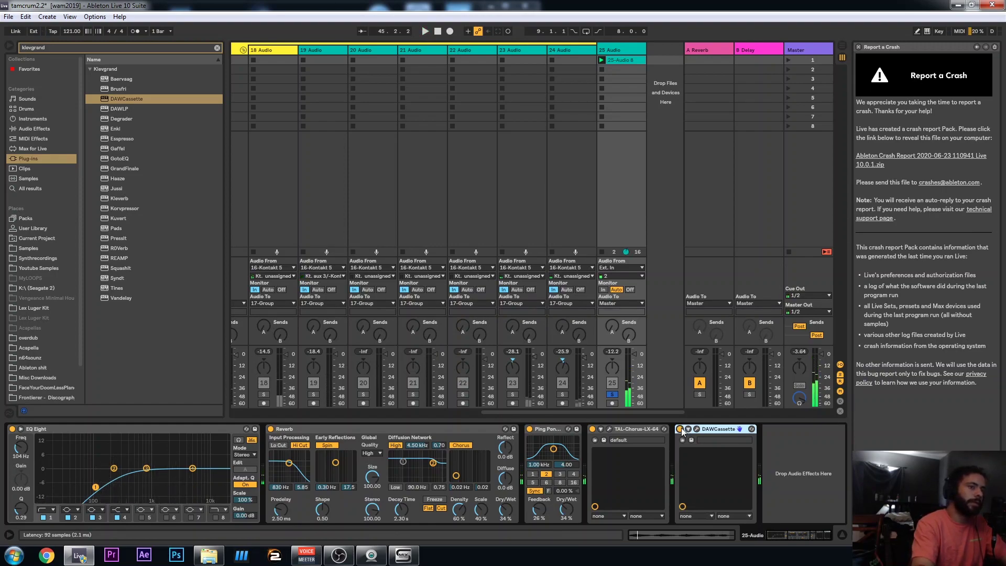
Lower DAWCassette's tape, head and motor quality during playback and set the tape type to Metal.
left_click(697, 429)
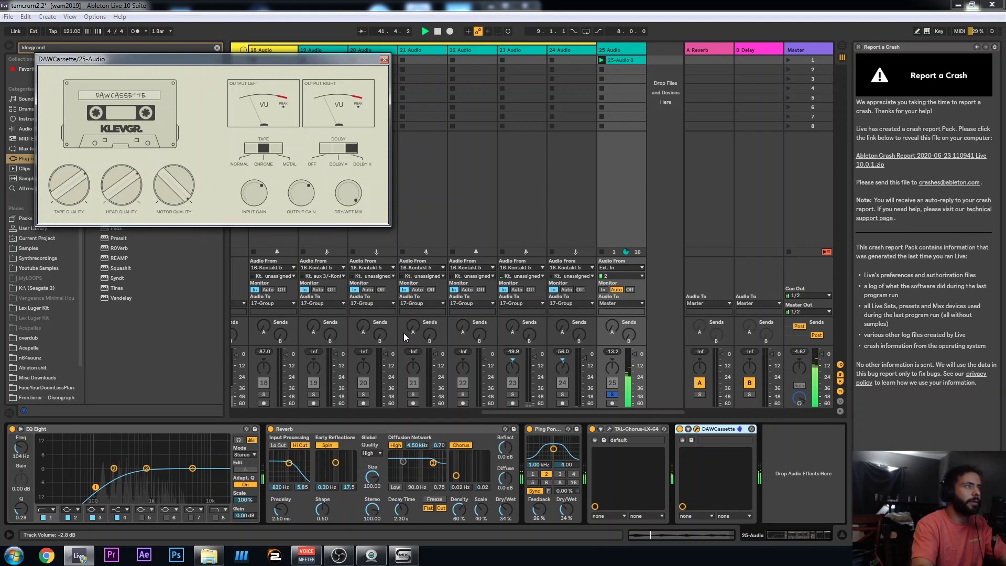
left_click_drag(77, 194, 130, 231)
left_click_drag(166, 199, 173, 235)
left_click(278, 151)
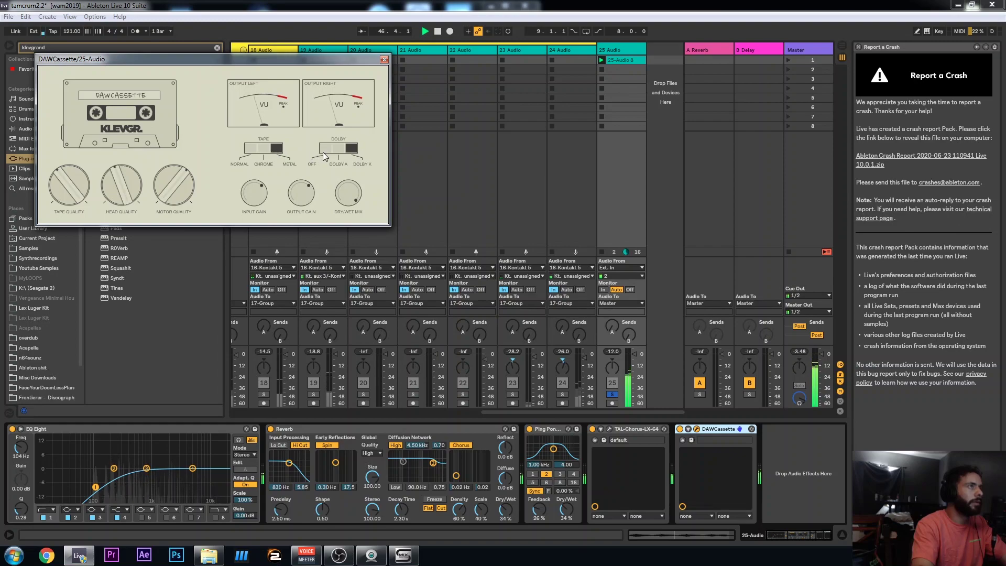
left_click(341, 151)
left_click(351, 151)
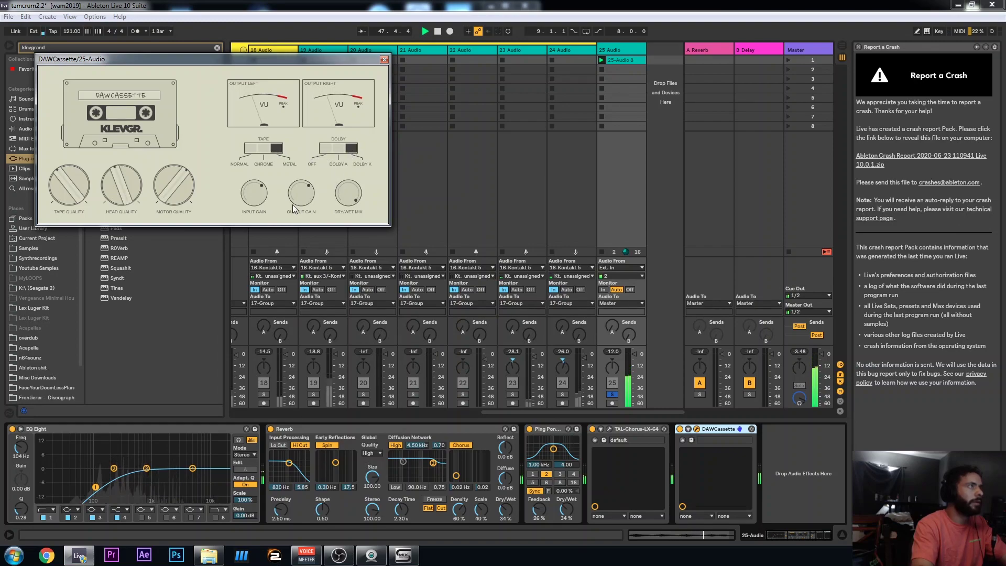
Reduce DAWCassette's tape, head and motor quality to about 7%, 15% and 14%, set input gain to about 1.93 dB, and close its window.
left_click_drag(171, 190, 168, 215)
left_click_drag(63, 182, 116, 212)
left_click_drag(171, 197, 167, 221)
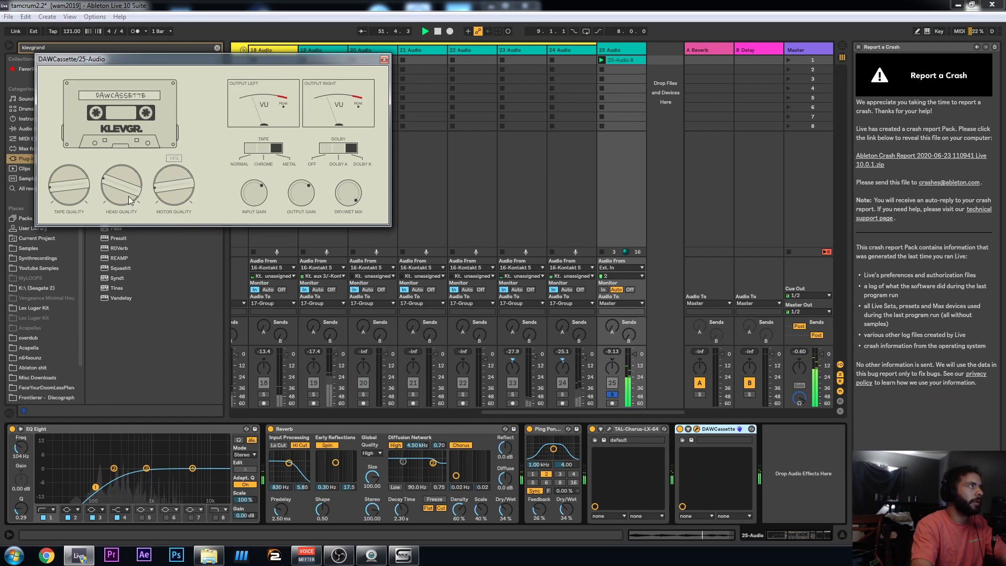
left_click_drag(124, 198, 74, 200)
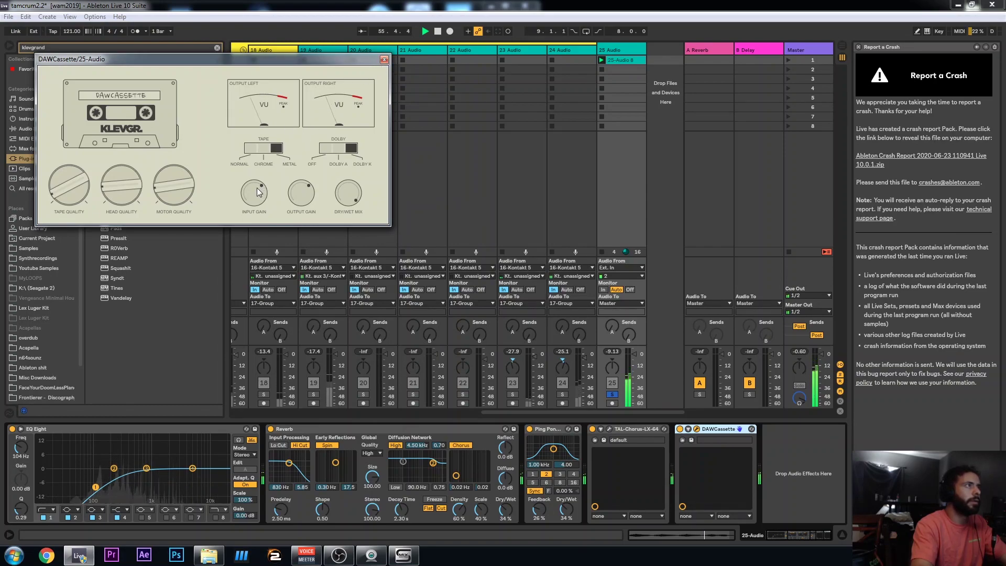
left_click_drag(257, 189, 254, 184)
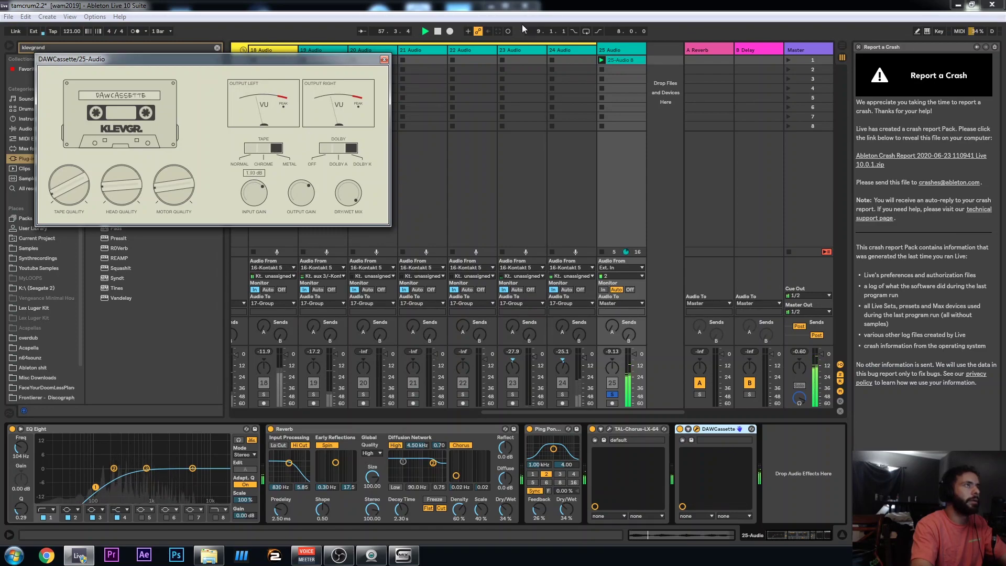
left_click(385, 60)
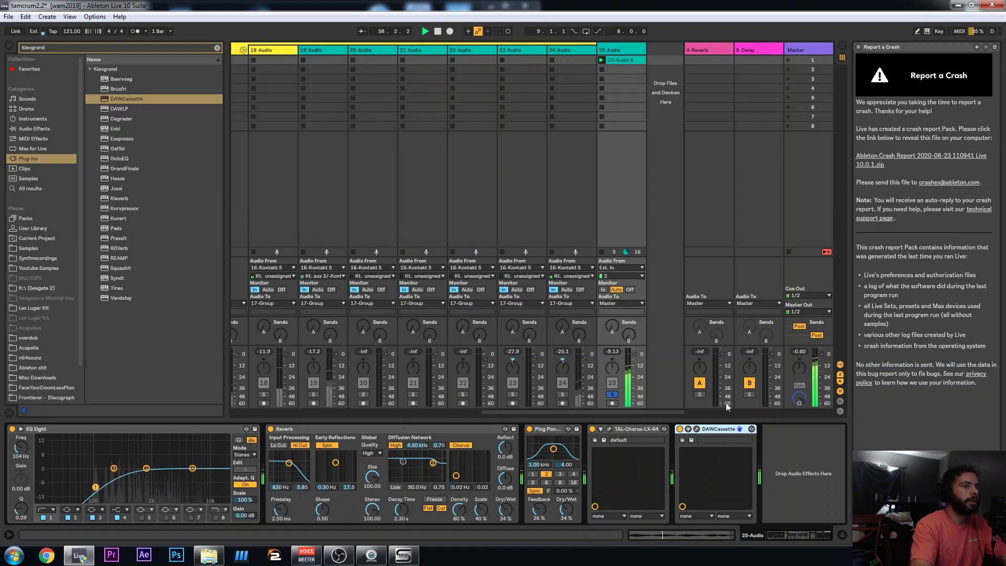
Bypass and re-enable DAWCassette during playback to compare the degraded sound with the dry signal.
left_click(680, 429)
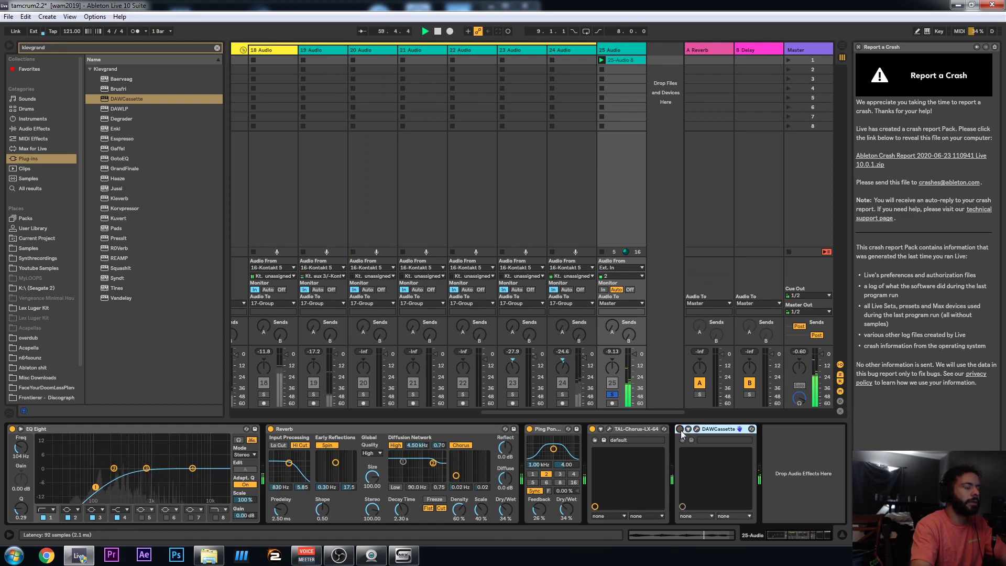
left_click(680, 429)
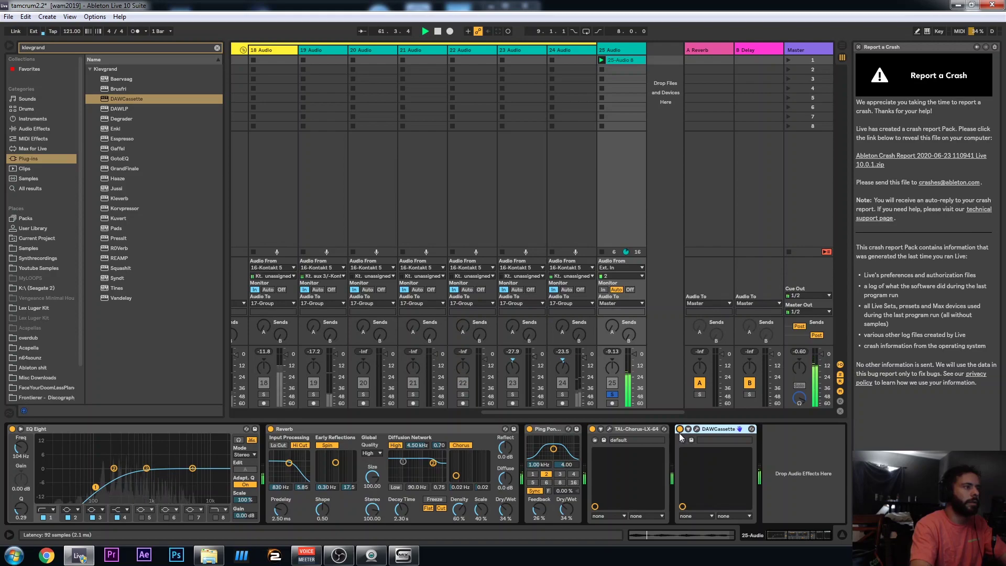
key("space")
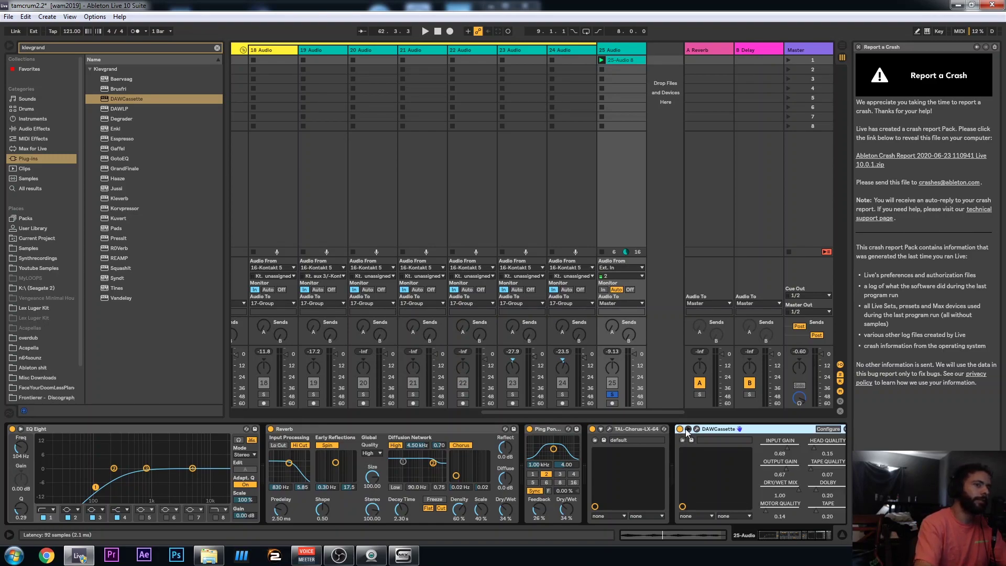
left_click(678, 428)
key("space")
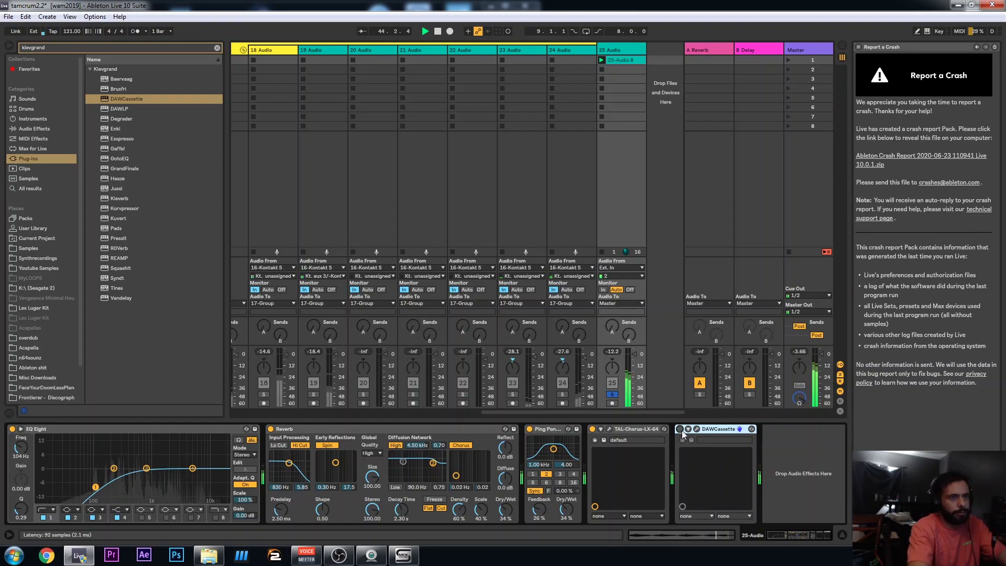
left_click(681, 429)
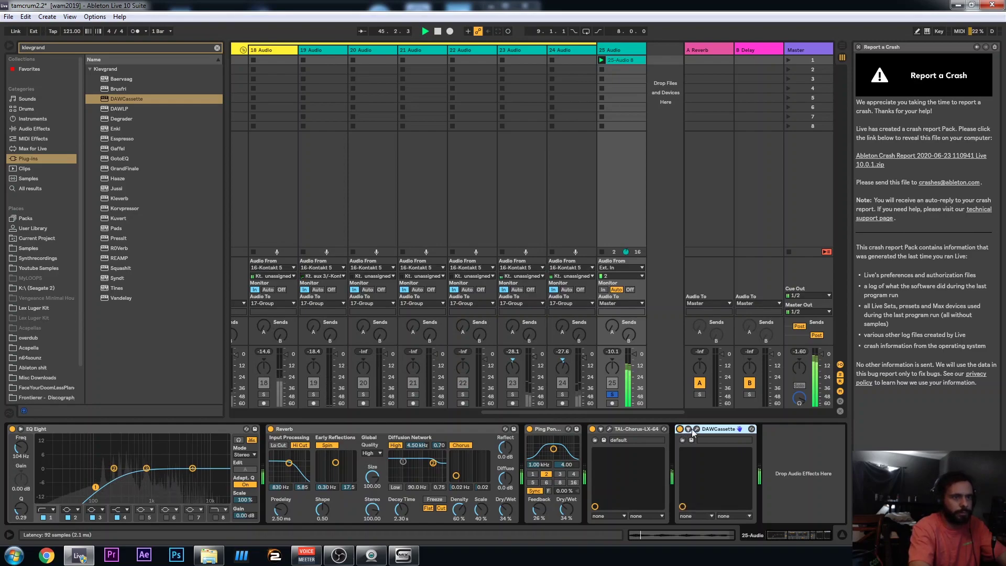
Lower DAWCassette's output gain to about -6.17 dB, compare the level with the bypassed sound, and fine-tune the gain.
left_click(697, 430)
left_click_drag(307, 196, 307, 203)
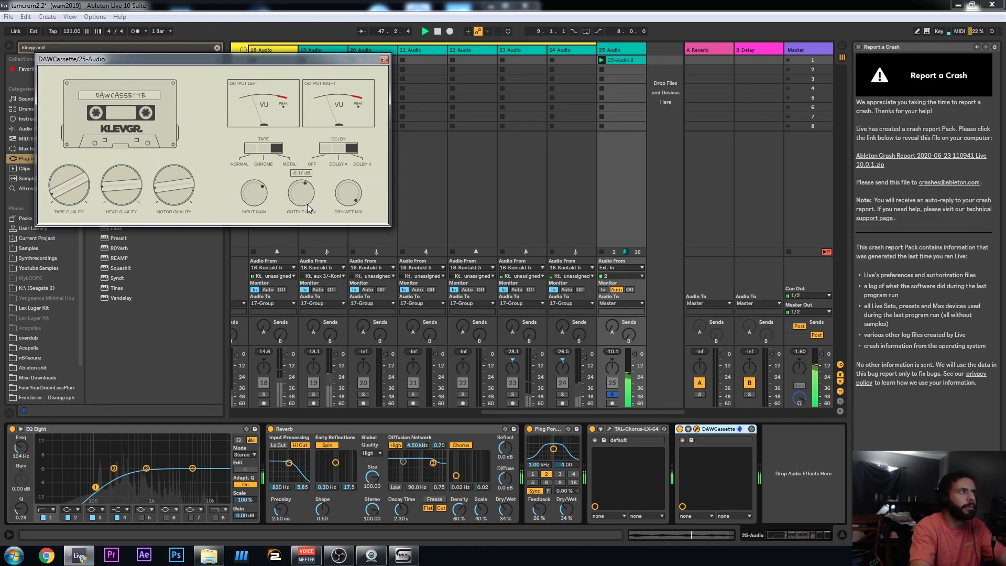
left_click(680, 430)
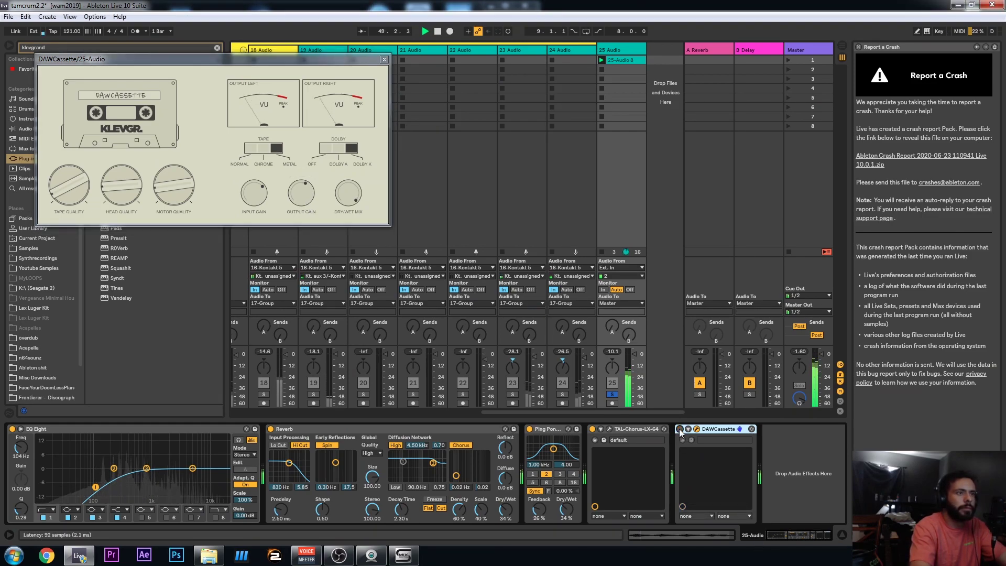
left_click(680, 428)
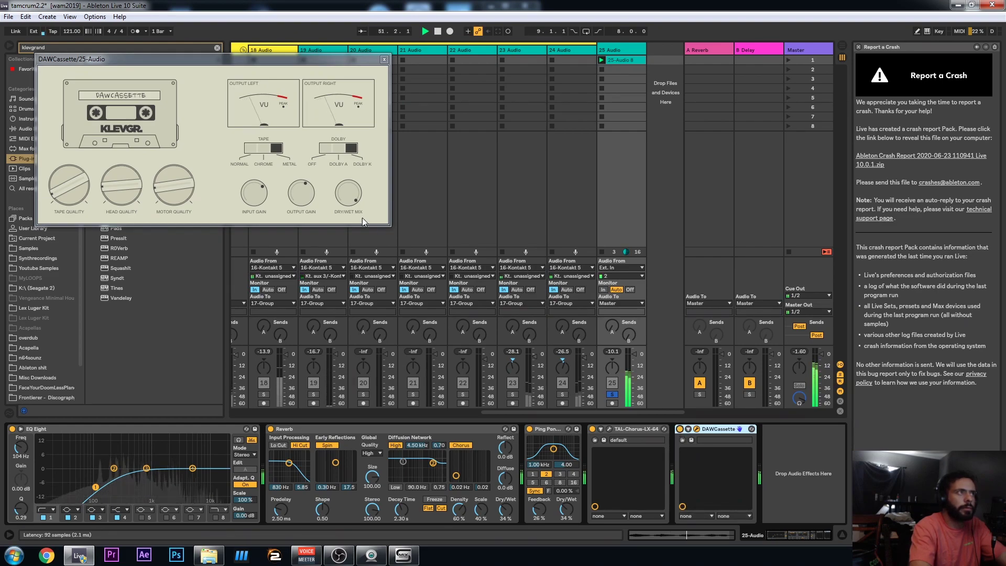
left_click_drag(303, 197, 302, 196)
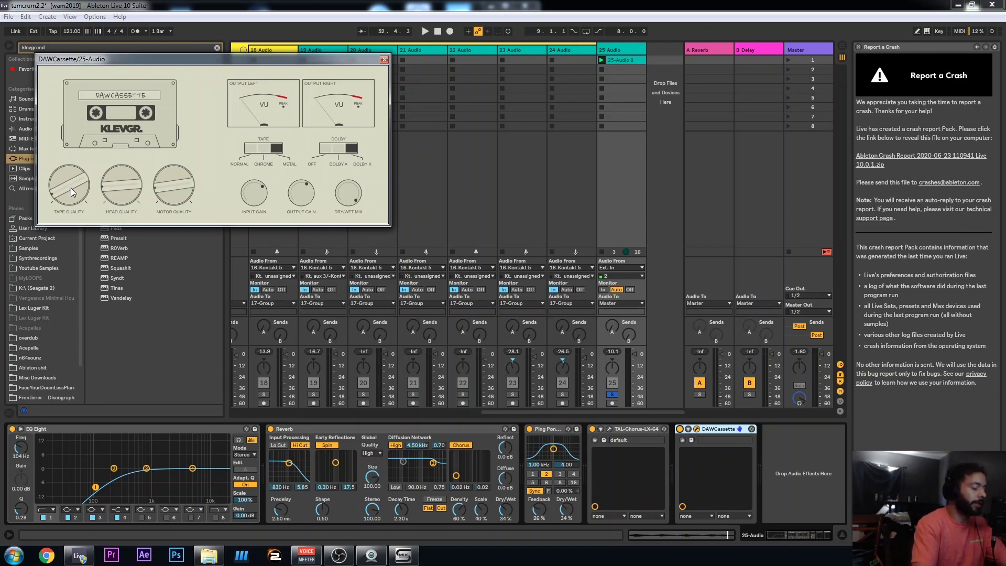
Audition different tape and head quality settings in DAWCassette during playback, and leave head quality slightly raised.
key("space")
left_click_drag(71, 187, 108, 150)
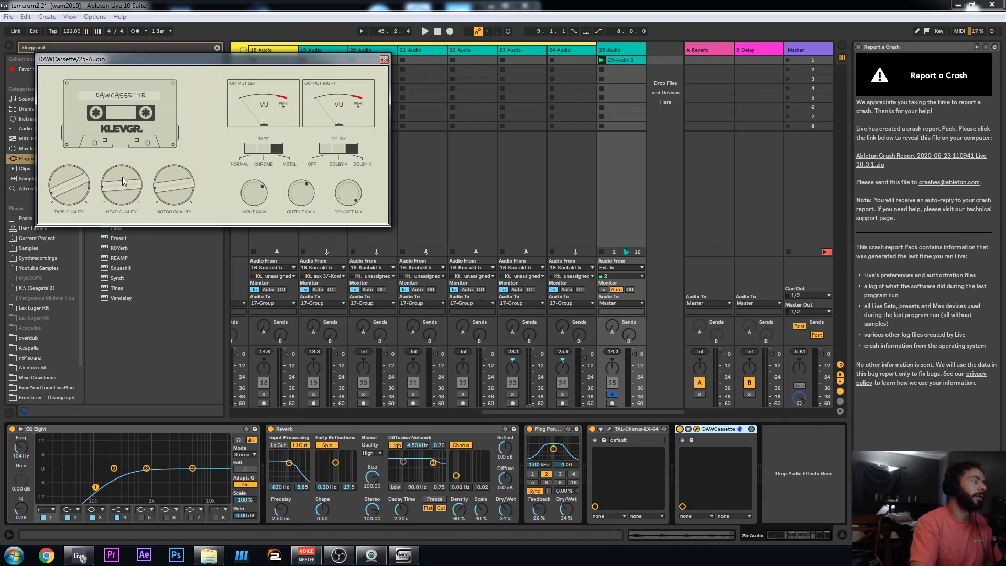
left_click_drag(123, 181, 145, 111)
key("space")
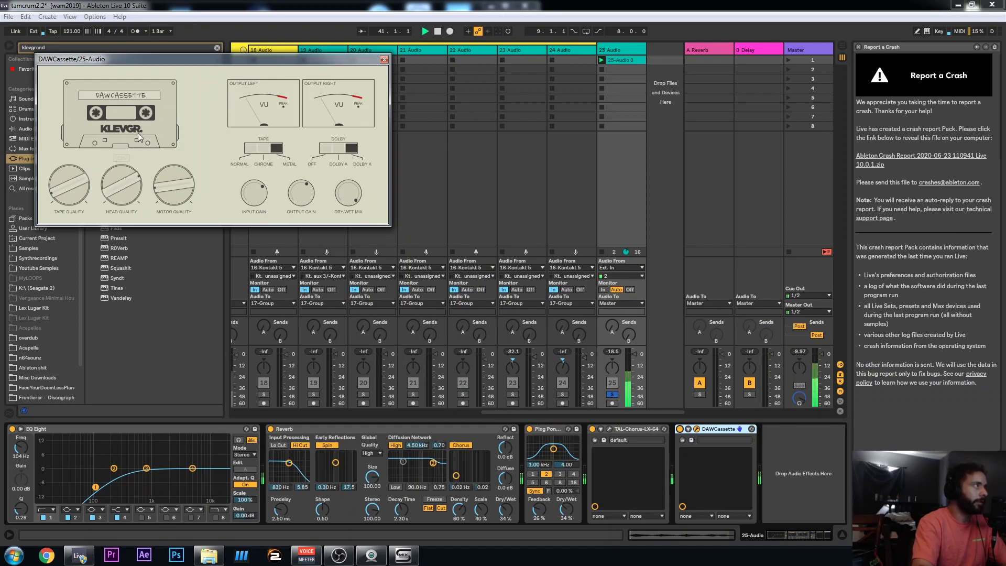
left_click_drag(130, 184, 137, 266)
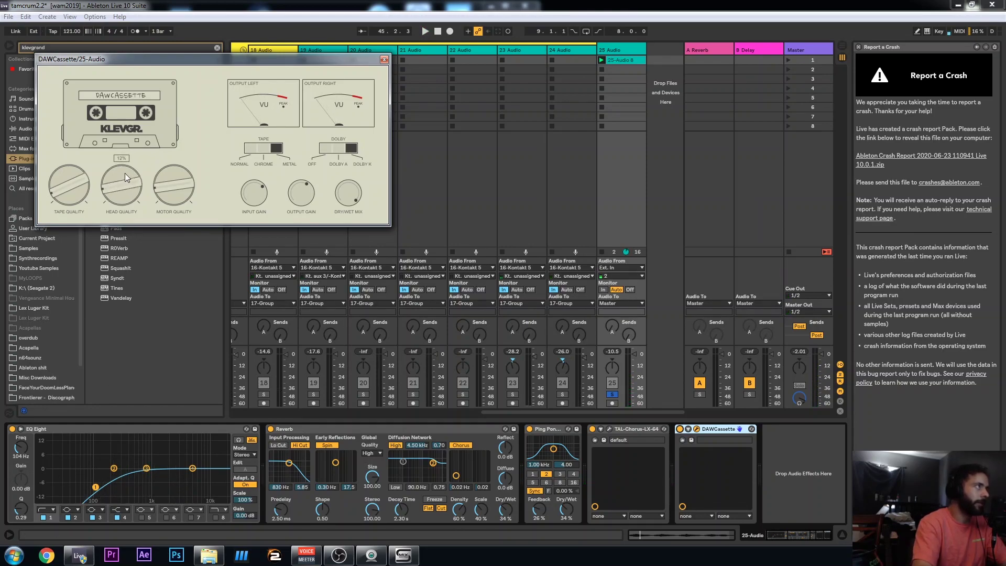
left_click_drag(126, 168, 130, 153)
key("space")
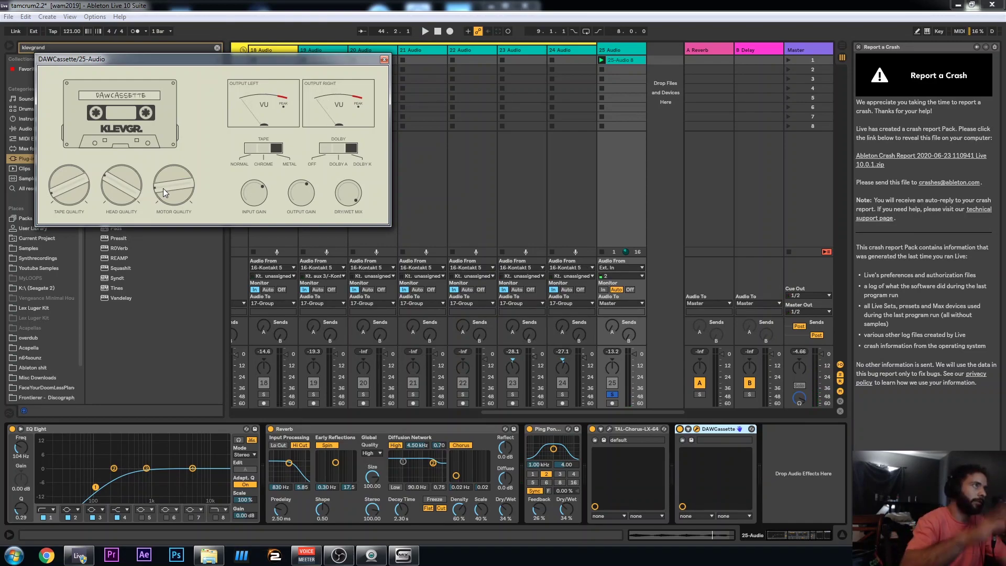
Demonstrate DAWCassette's motor quality by lowering and raising it during playback, and close the plug-in window.
key("space")
left_click_drag(162, 188, 187, 237)
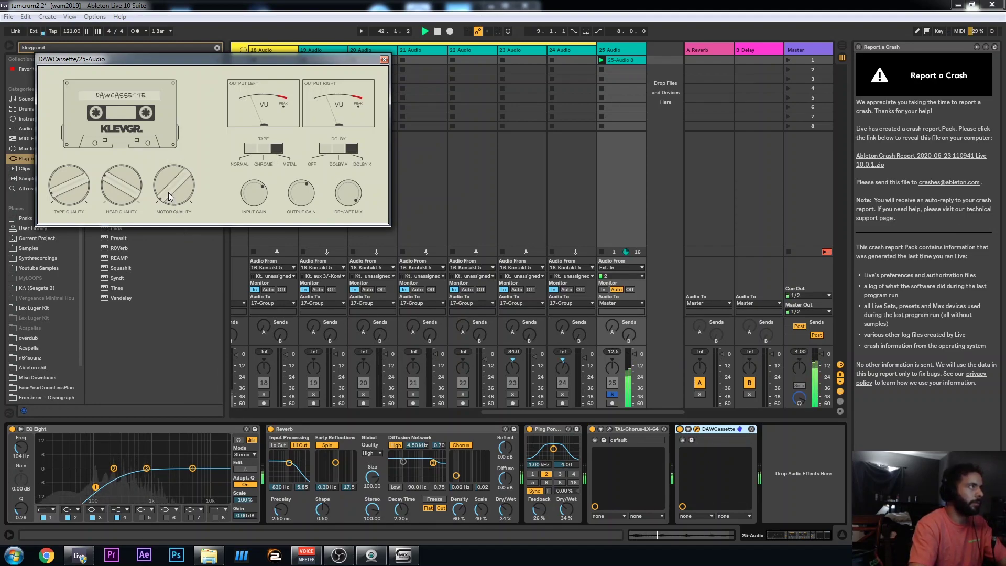
left_click_drag(165, 178, 183, 153)
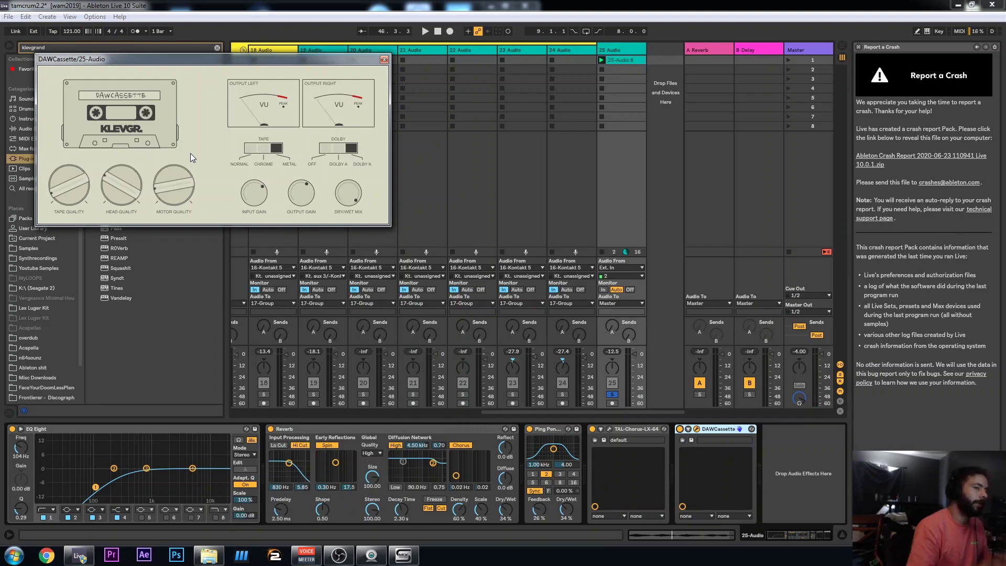
left_click(387, 61)
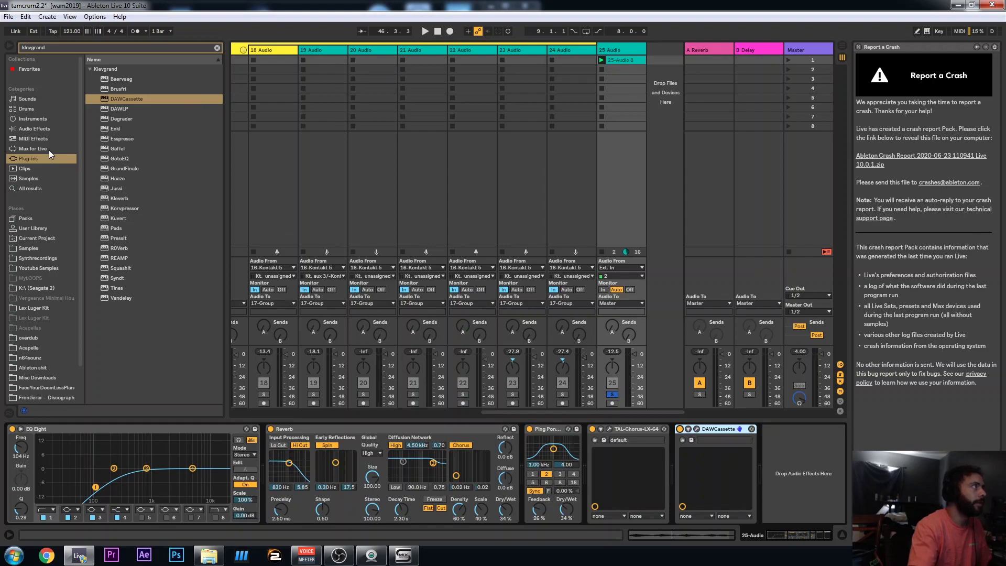
Search the plug-ins for "mondo" and add MondoMod Stereo after DAWCassette.
left_click(33, 128)
left_click(216, 48)
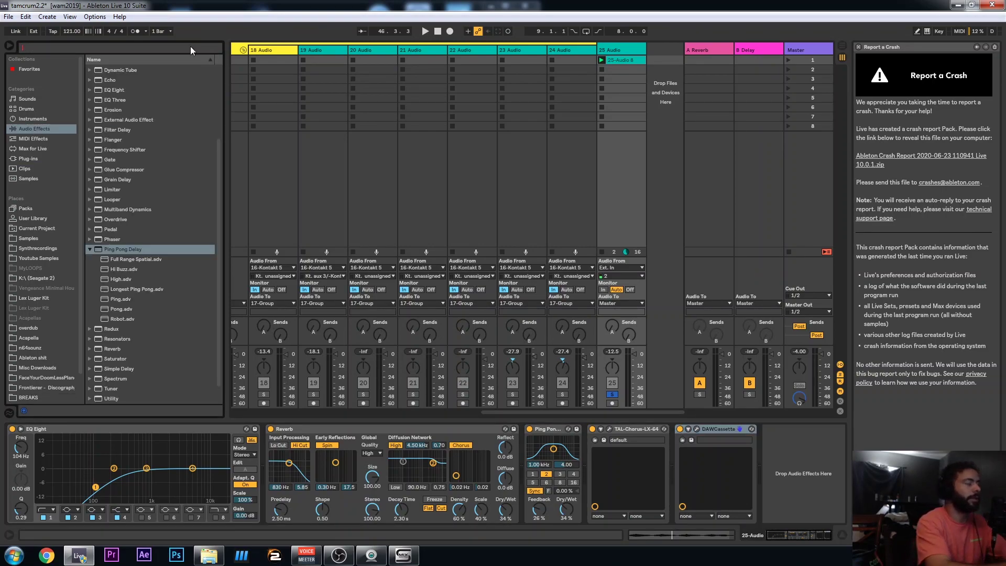
type("mondo")
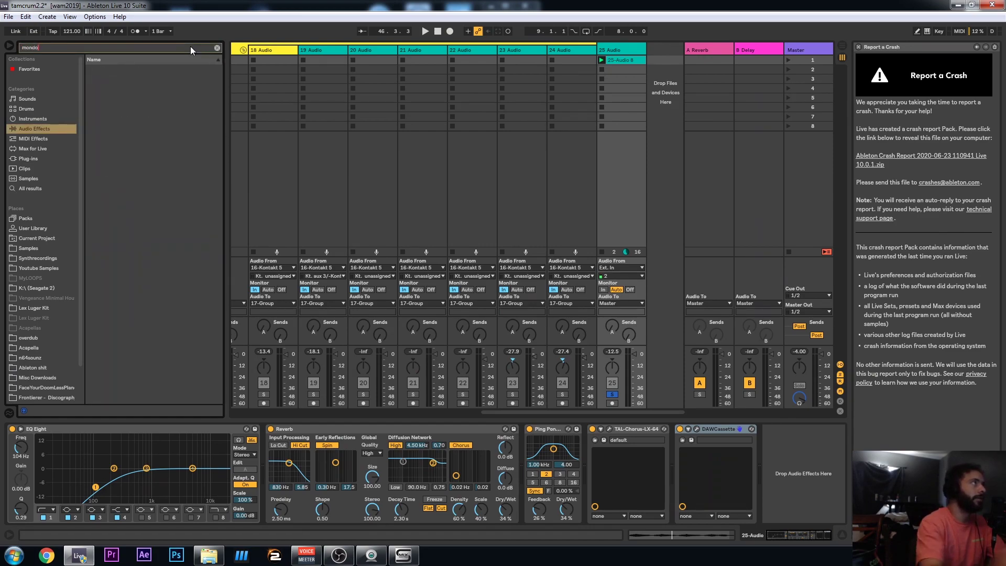
left_click(23, 160)
left_click(121, 98)
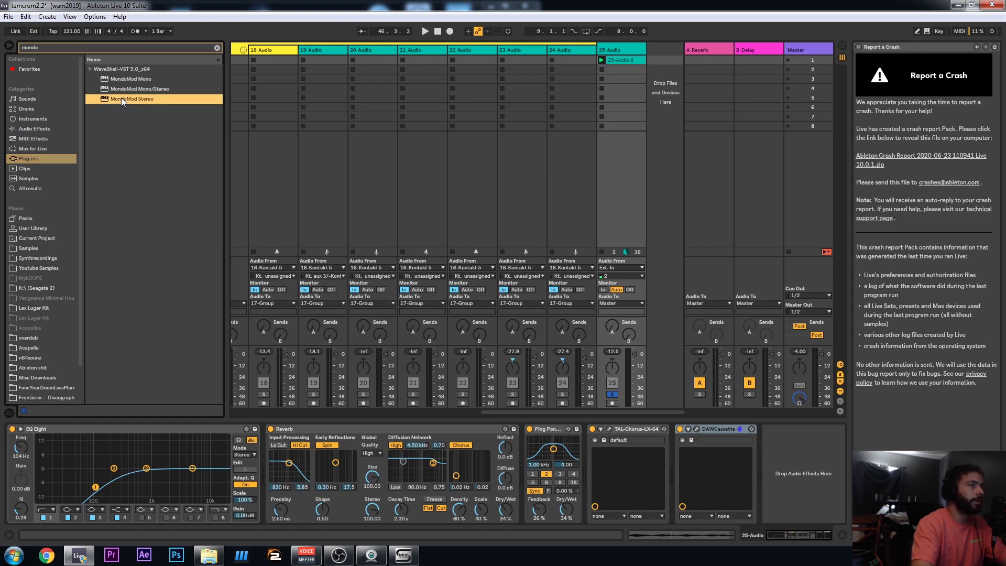
left_click_drag(121, 99, 829, 464)
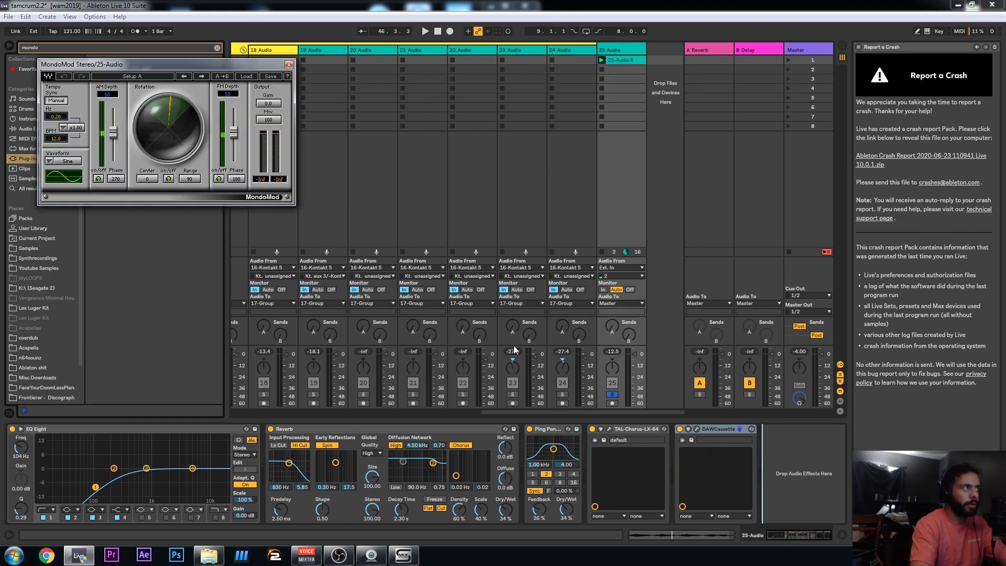
Switch off the rotation and AM modulation in MondoMod, leaving only FM active, and start playback.
left_click(168, 179)
left_click(98, 179)
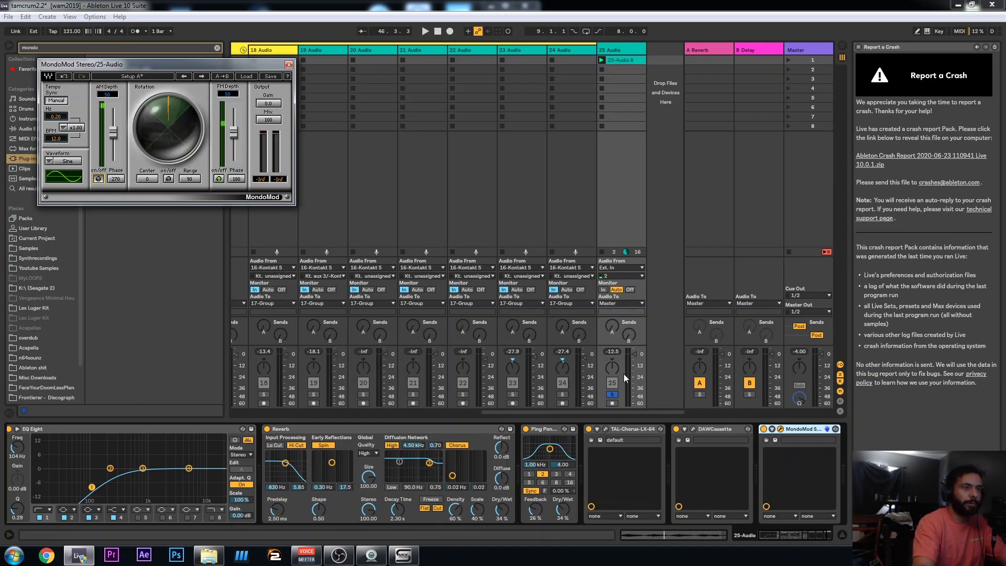
key("space")
Audition stronger FM depth and faster rates in MondoMod, and settle on a 0.38 Hz rate with FM depth about 53.
left_click_drag(232, 134, 234, 109)
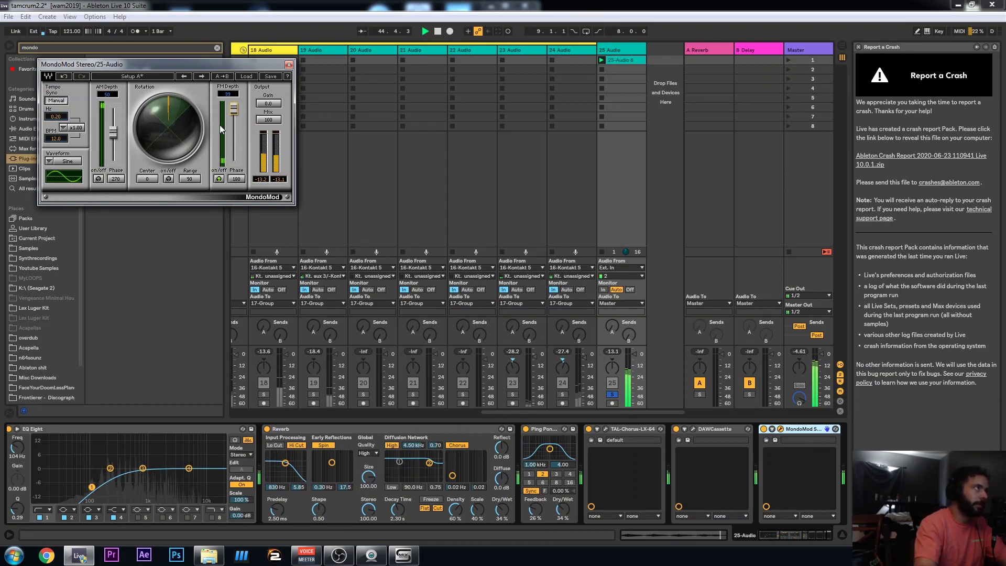
left_click_drag(55, 139, 55, 131)
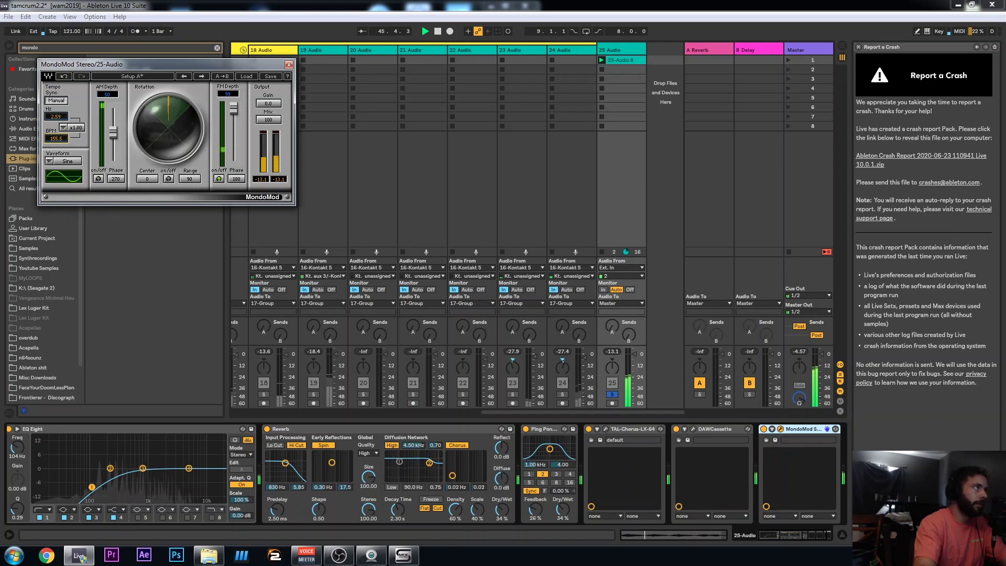
left_click_drag(57, 138, 56, 155)
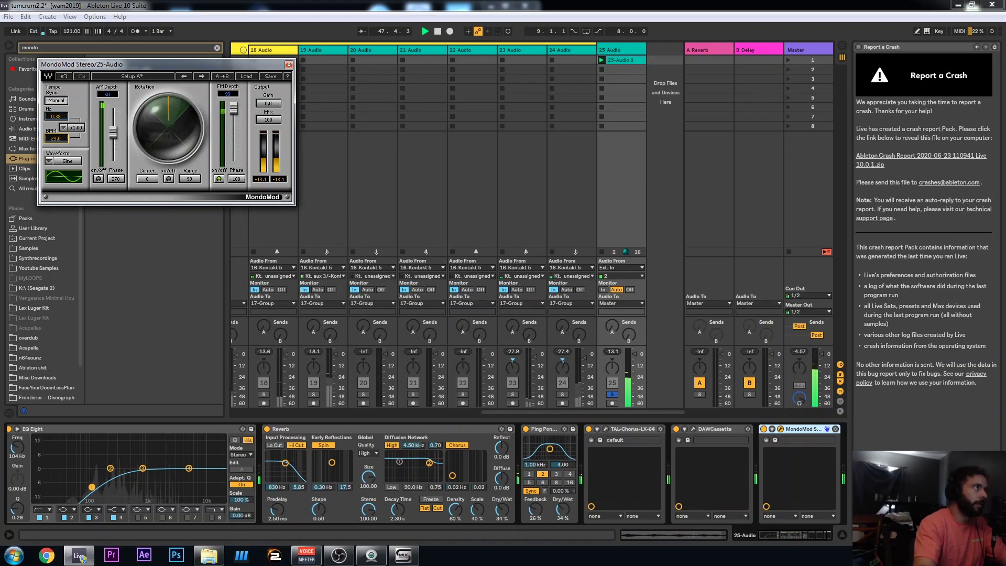
left_click_drag(234, 108, 233, 133)
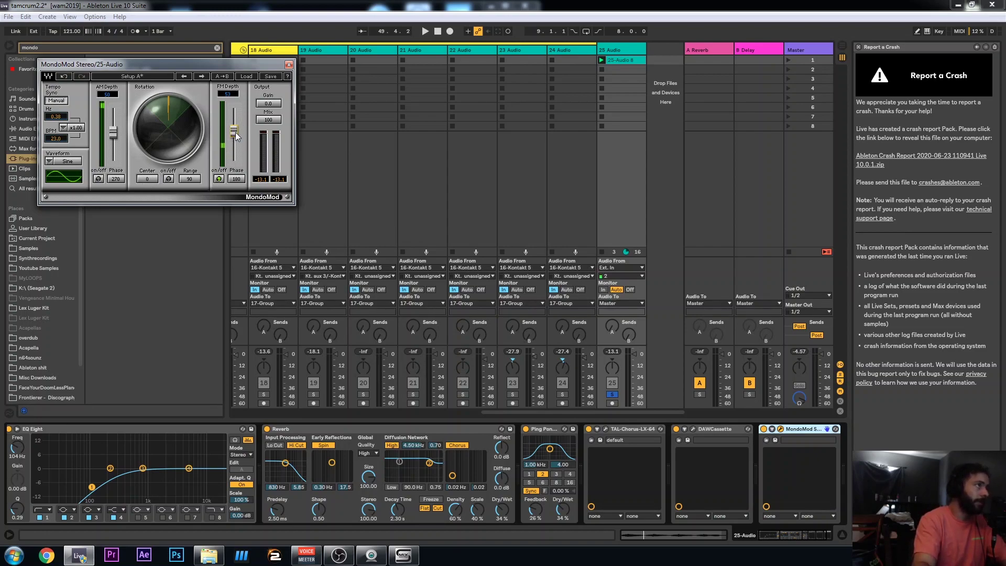
Lower MondoMod's FM depth to 41 and set its rate to about 0.52 Hz while auditioning, and close the plug-in window.
key("space")
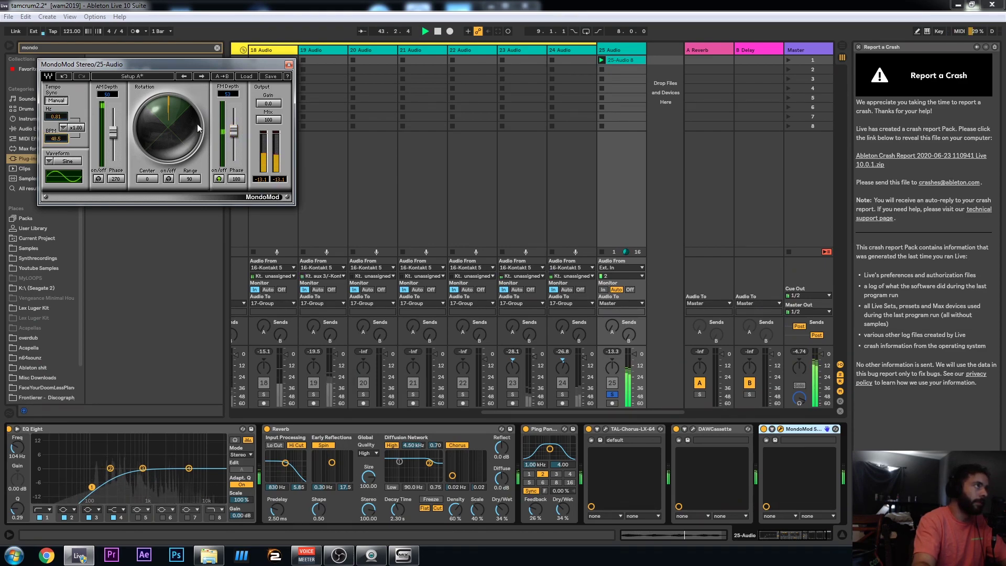
left_click_drag(234, 134, 233, 137)
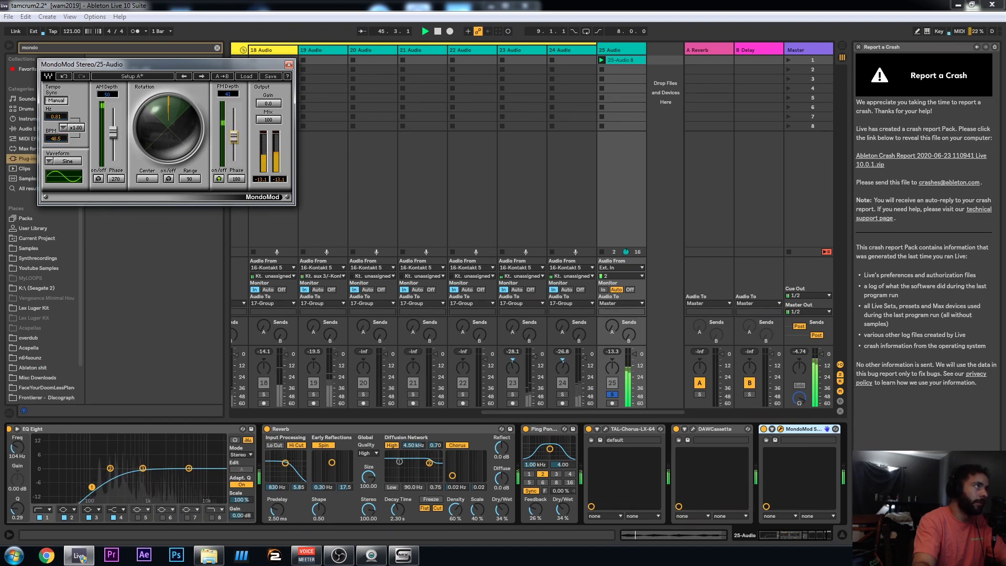
key("space")
left_click(269, 120)
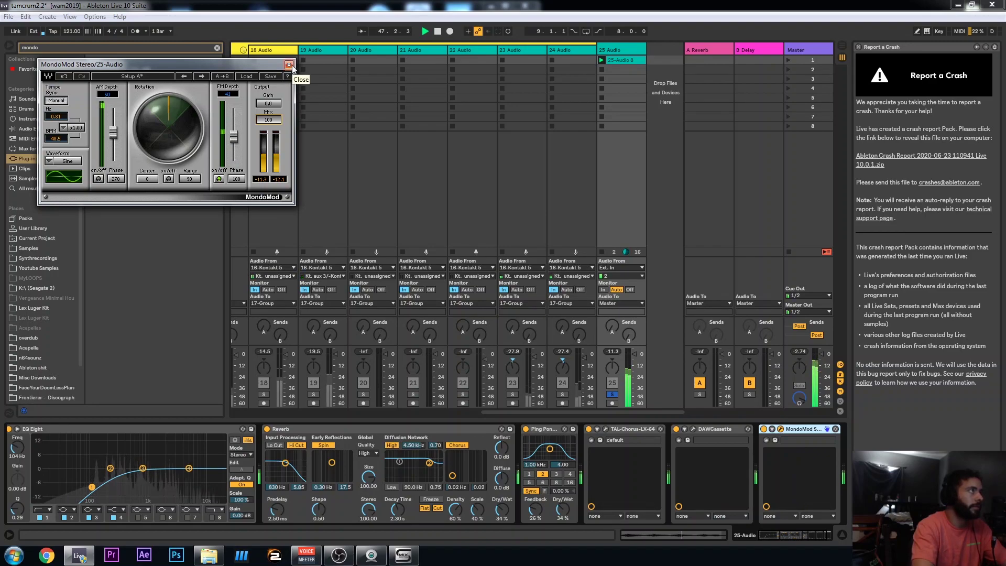
left_click_drag(55, 138, 55, 150)
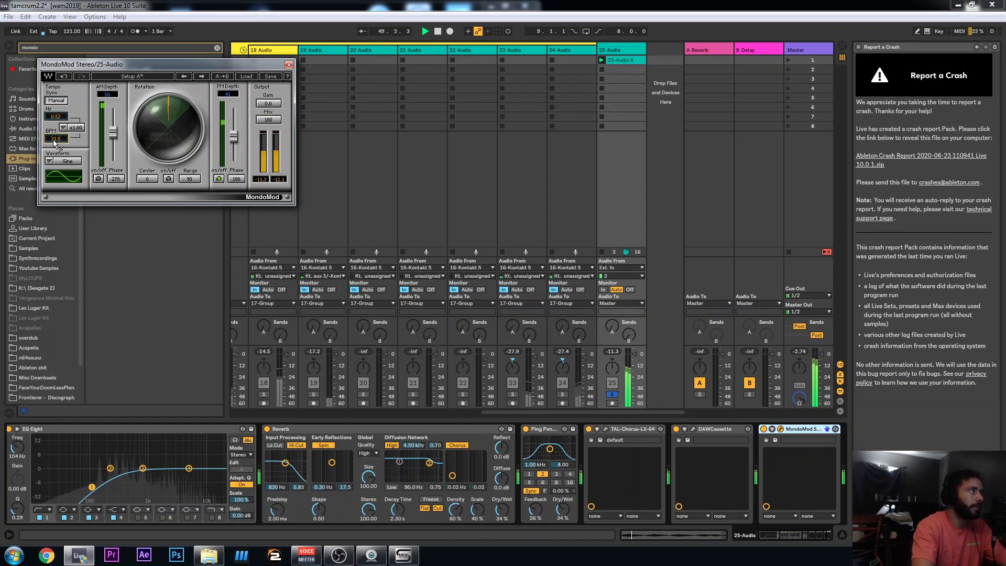
left_click(289, 65)
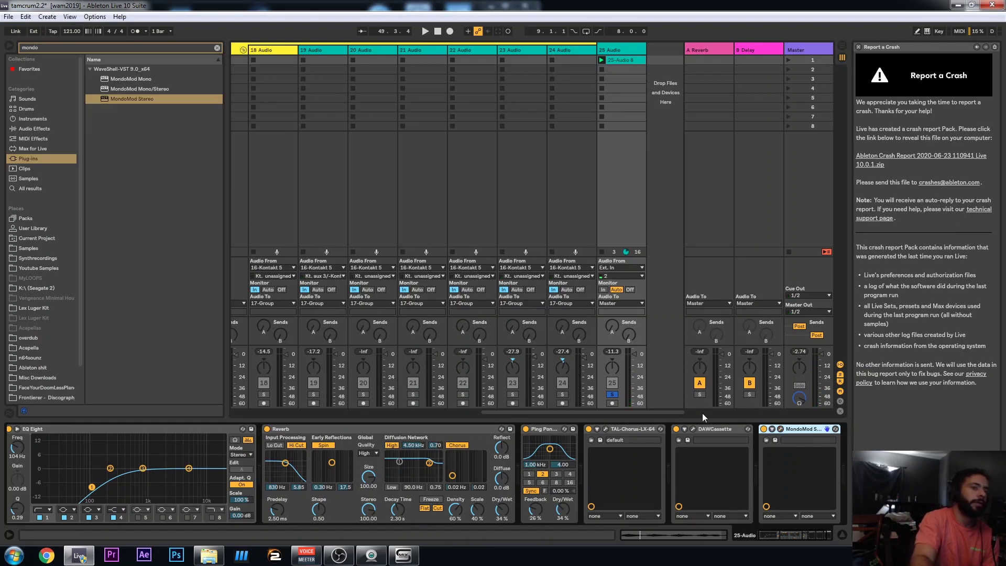
Audition DAWCassette with its dry/wet mix lowered to 23%, and return it to fully wet.
left_click(693, 428)
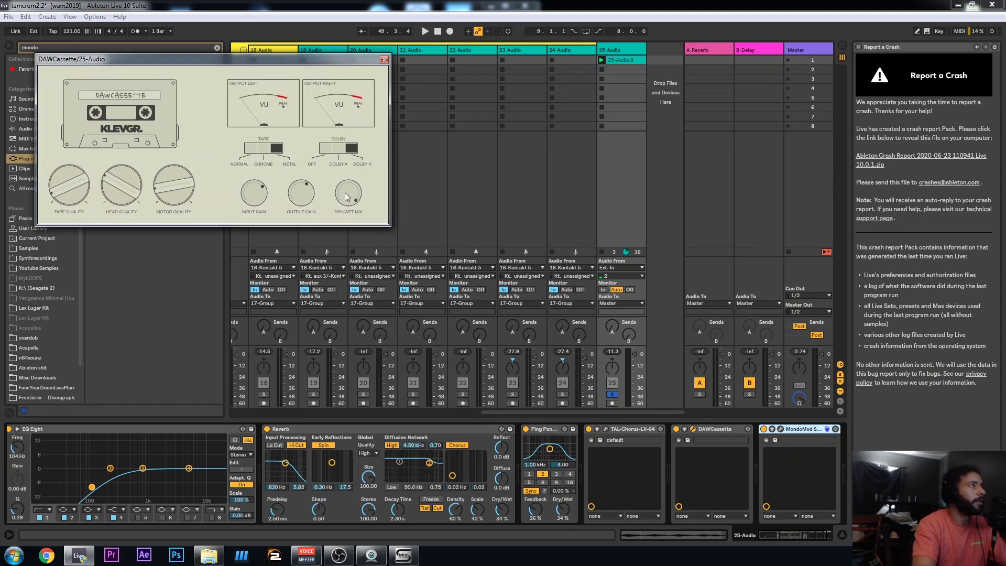
key("space")
left_click_drag(346, 198, 344, 268)
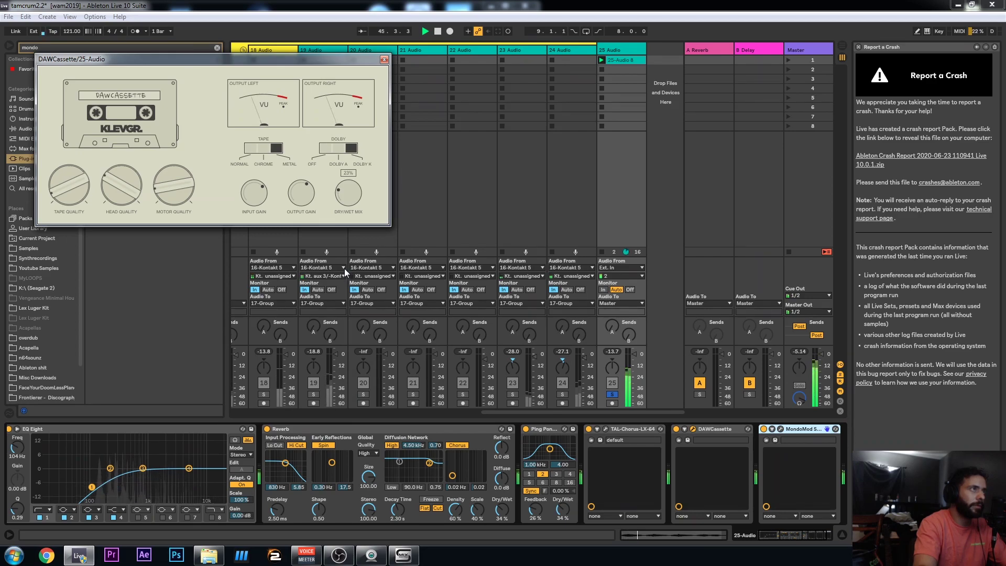
left_click_drag(344, 269, 355, 190)
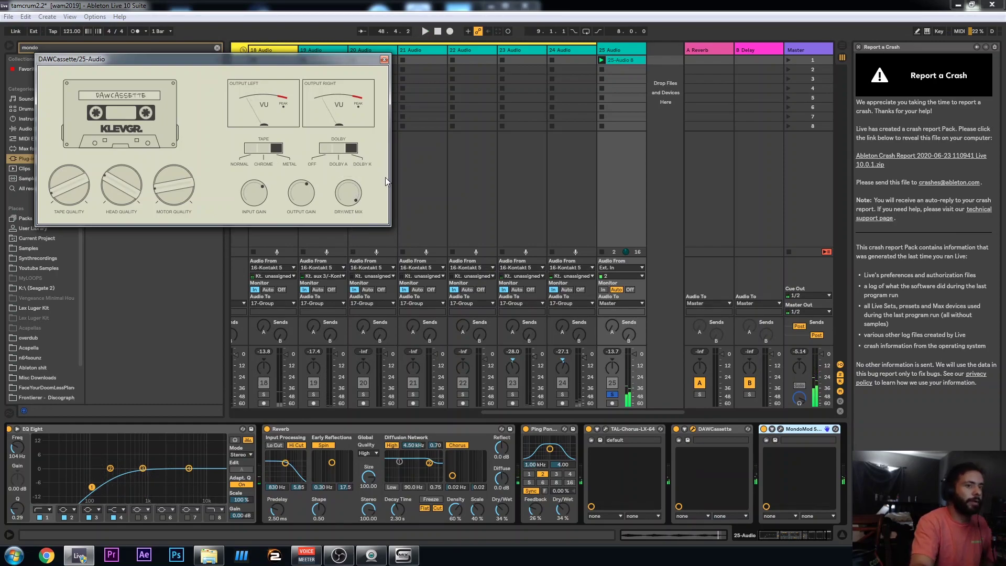
Group all devices from EQ Eight through MondoMod Stereo into one audio effect rack.
left_click(798, 533)
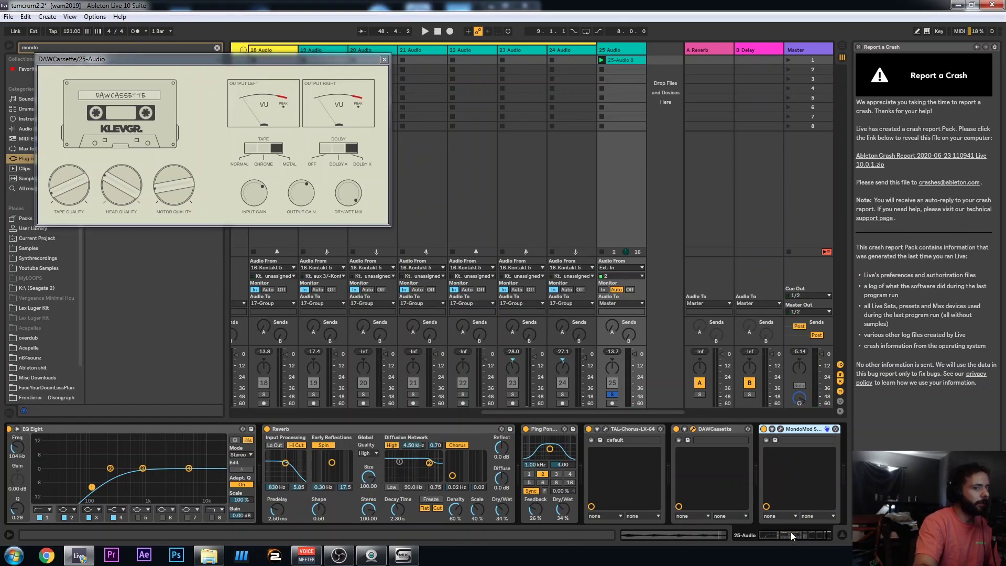
left_click_drag(797, 533, 787, 532)
left_click(139, 430)
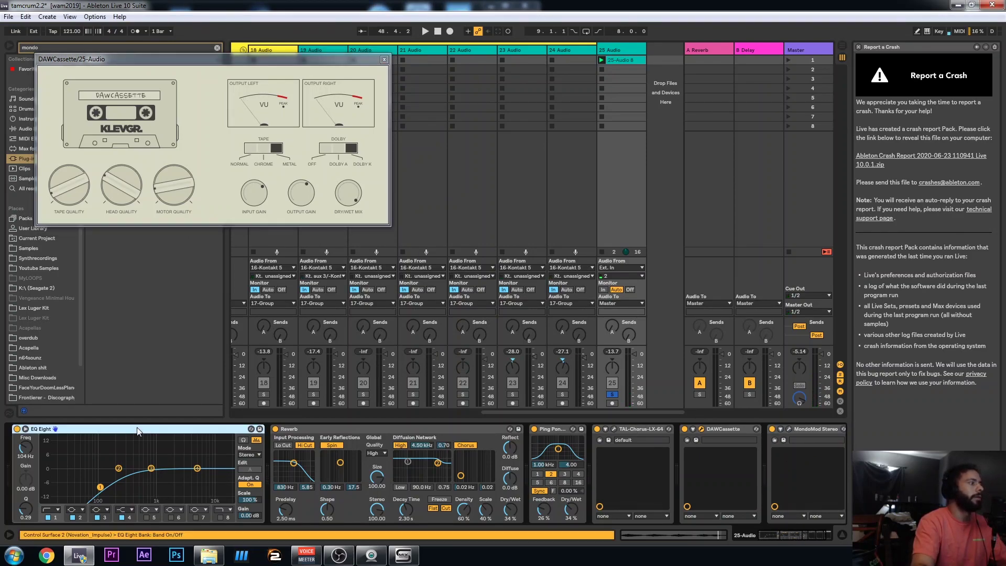
left_click_drag(796, 531, 807, 531)
left_click(740, 427, "shift")
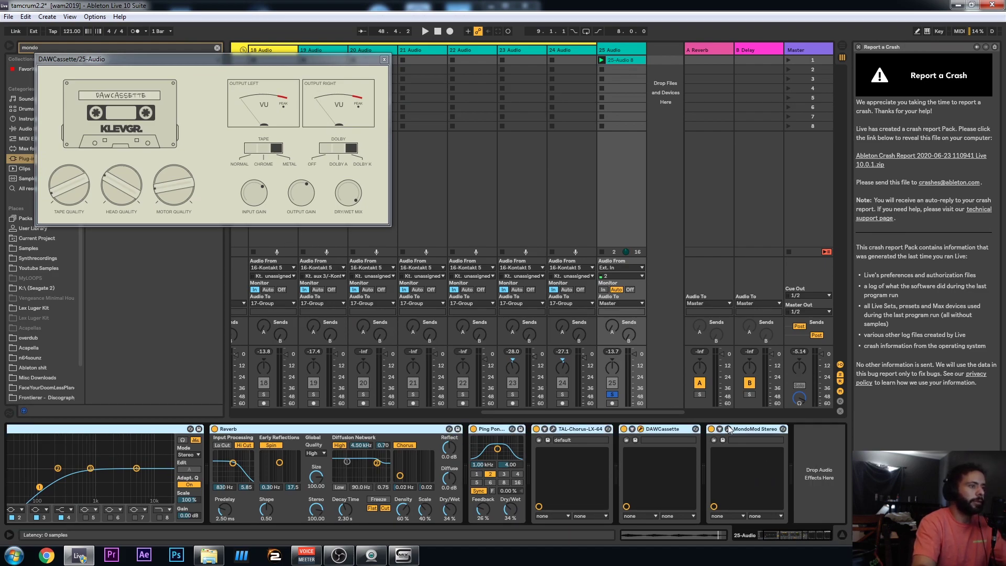
left_click(163, 478)
Compare the 25 Audio track with the whole rack bypassed and re-enabled during playback, and close the DAWCassette window.
left_click(13, 429)
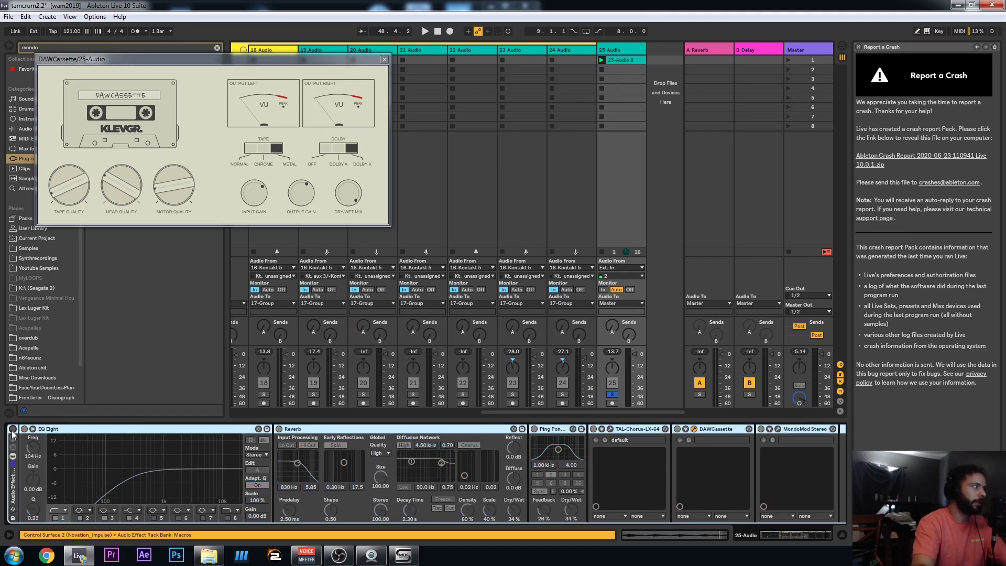
left_click(385, 60)
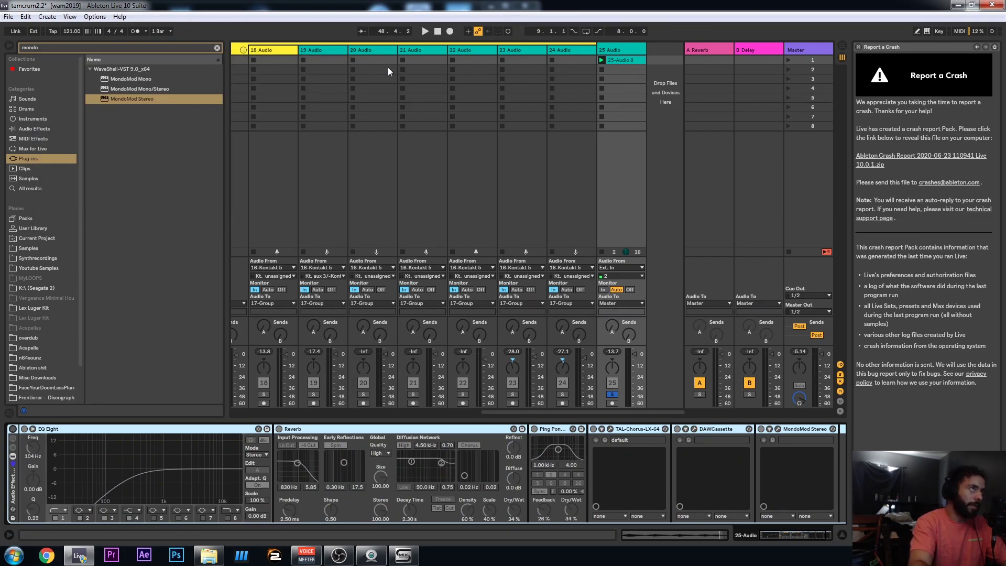
key("space")
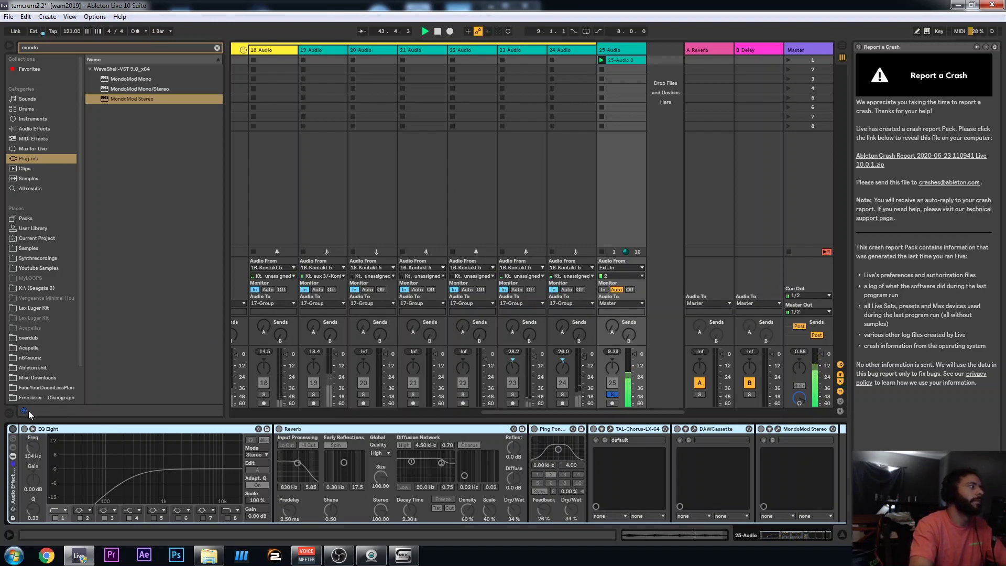
left_click(13, 430)
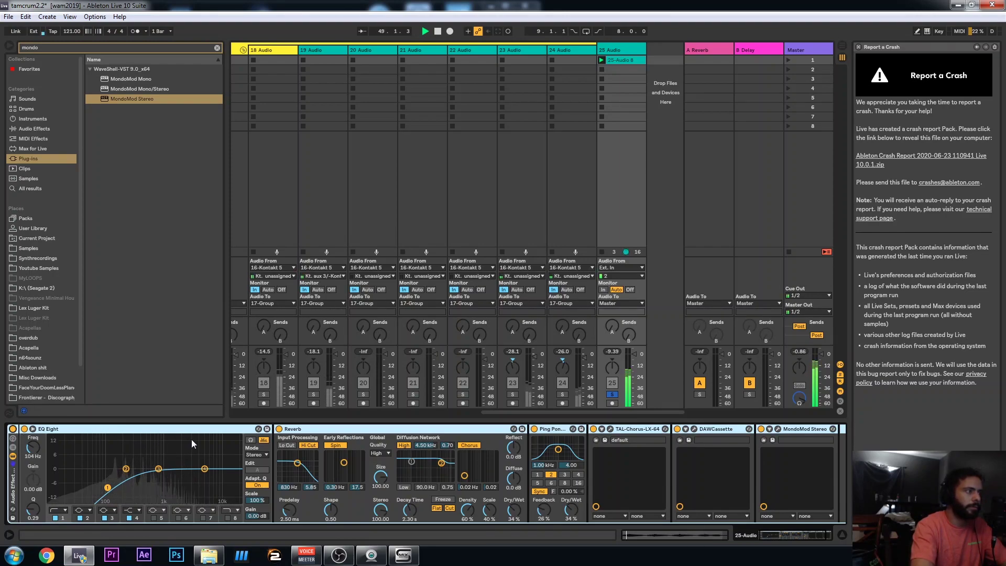
Clear the browser search and add an EQ Eight from the Audio Effects after the rack.
left_click_drag(820, 535, 846, 538)
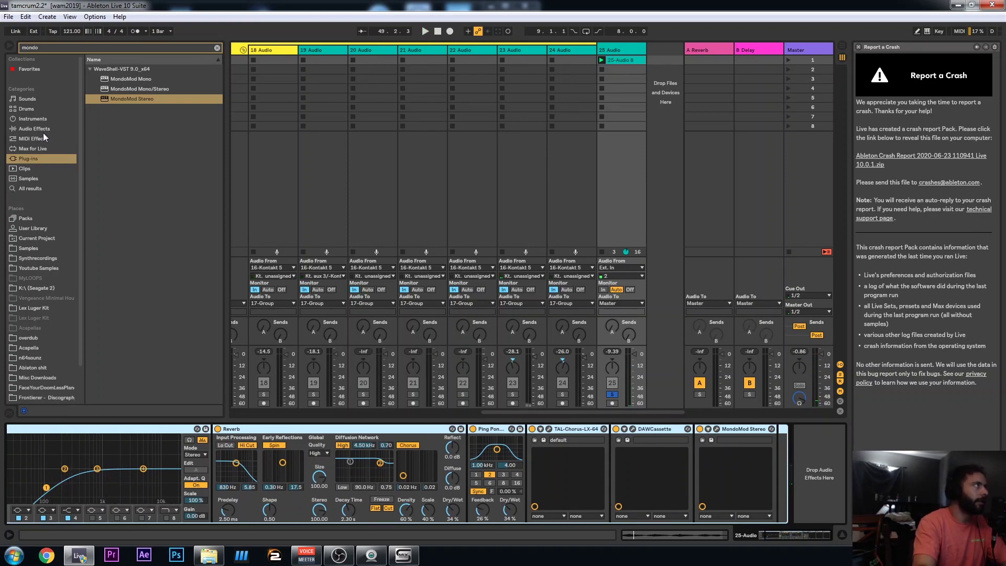
left_click(67, 128)
left_click(217, 48)
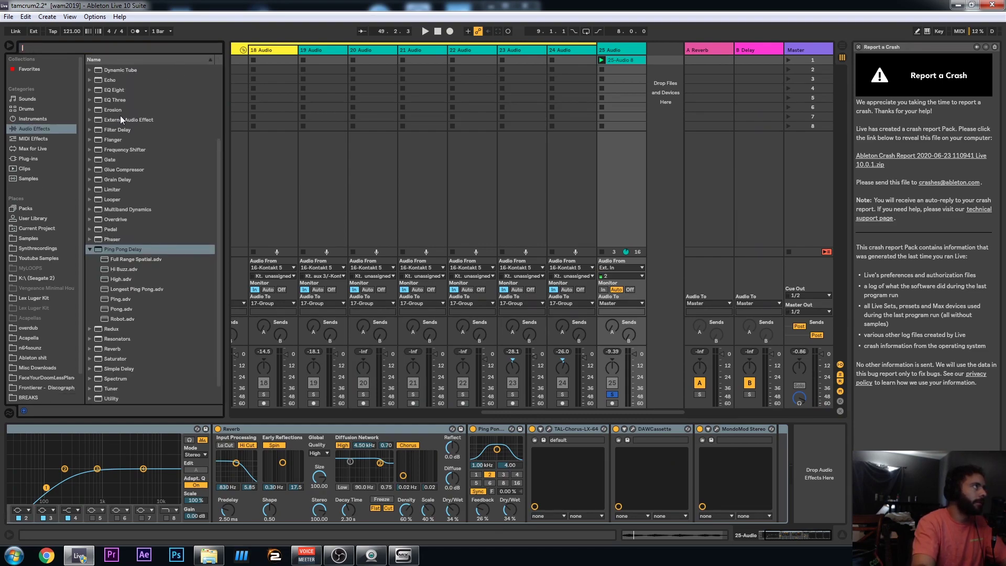
left_click_drag(121, 93, 806, 487)
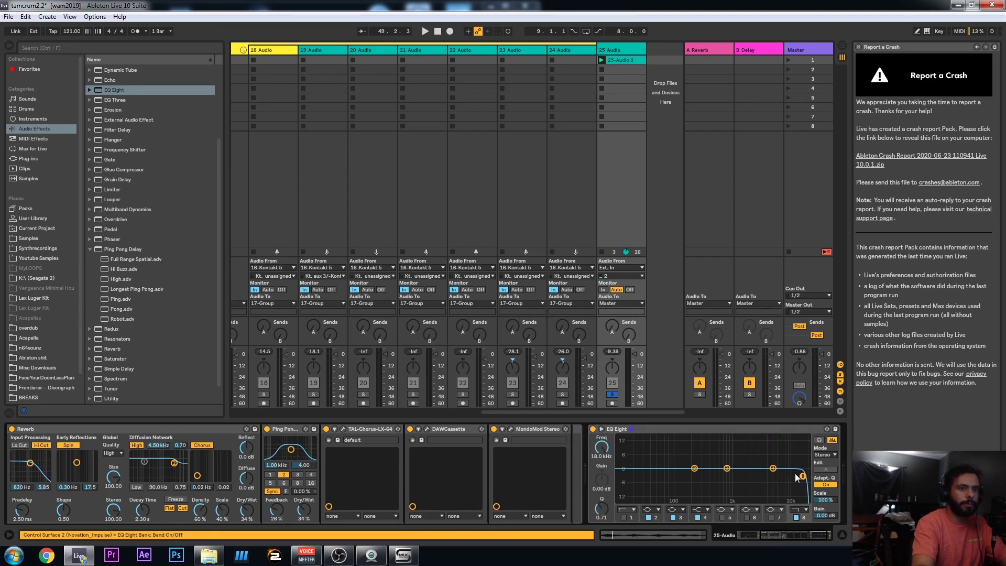
Lower the new EQ Eight's high-cut band to 7.91 kHz with a Q of 0.45 during playback.
key("space")
mouse_move(796, 476)
left_mouse_down()
mouse_move(730, 479)
mouse_move(782, 481)
left_mouse_up()
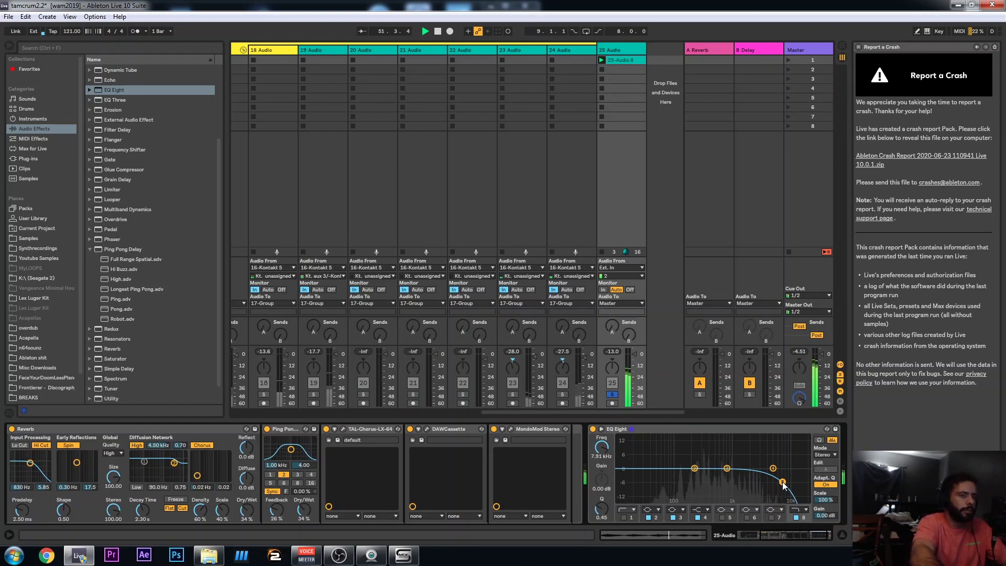
key("space")
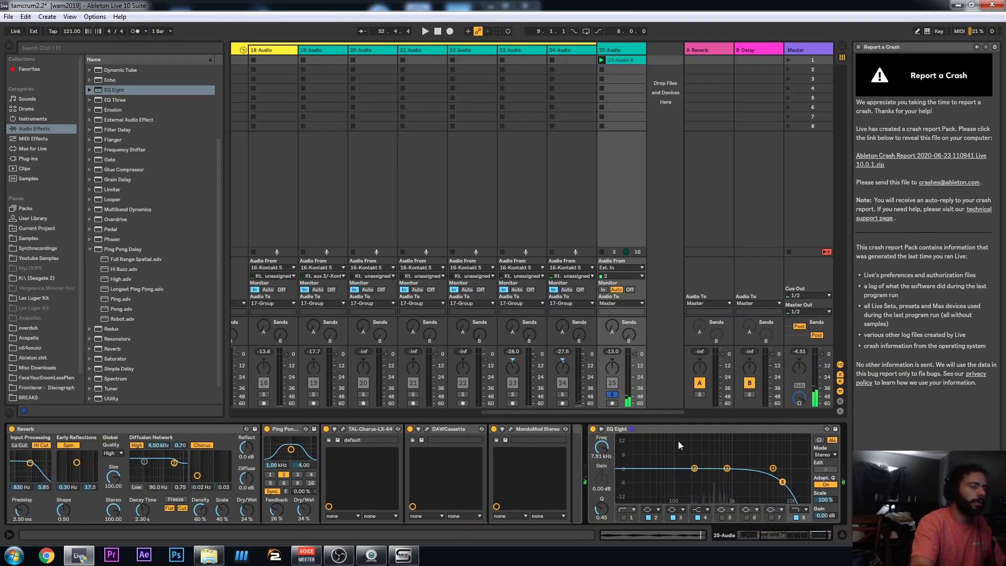
left_click(591, 428)
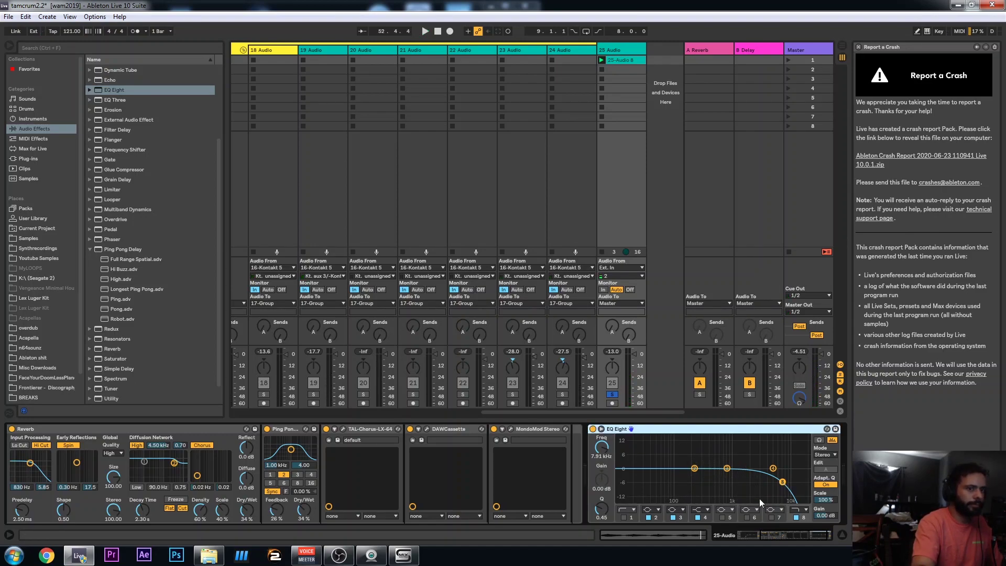
Switch off the audio effect rack ahead of the final EQ Eight.
left_click_drag(781, 530, 757, 532)
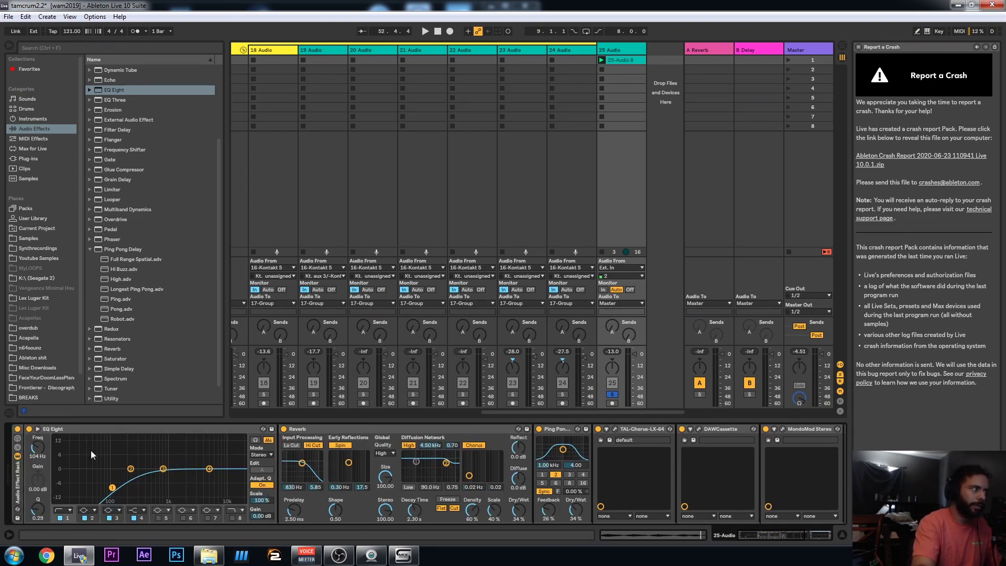
left_click(18, 430)
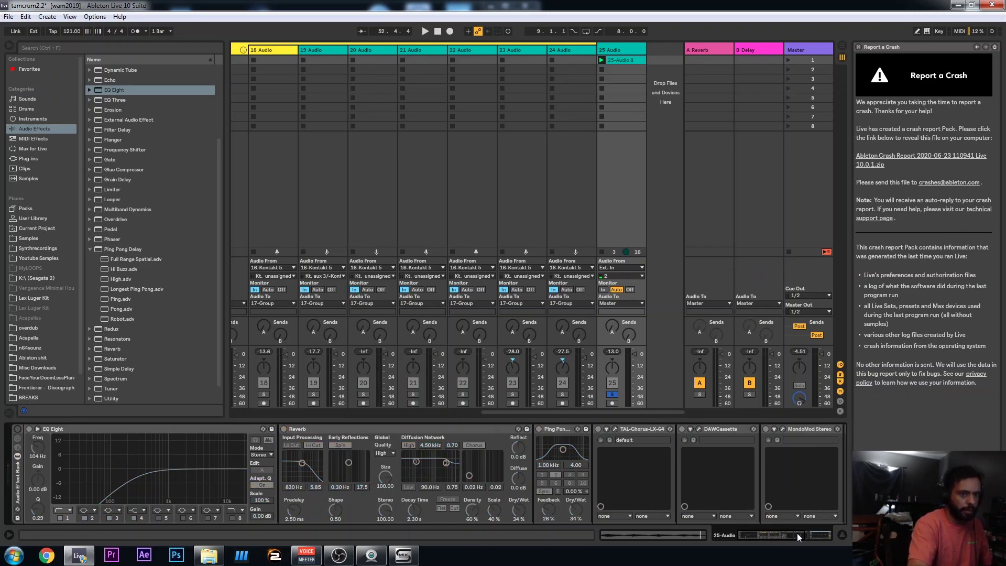
left_click_drag(784, 539, 755, 543)
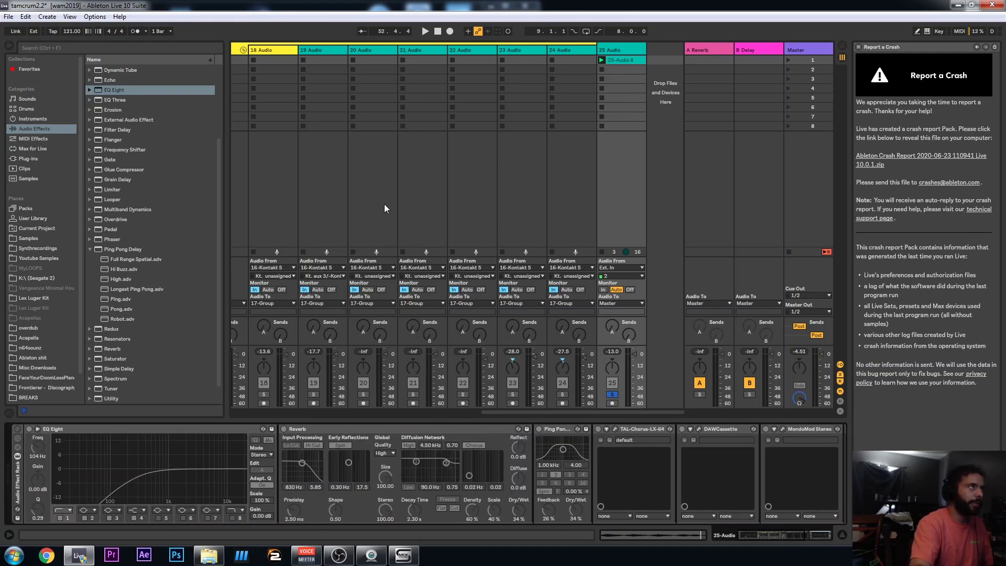
Switch to the Arrangement View and take the 25 Audio track out of solo.
left_click(839, 47)
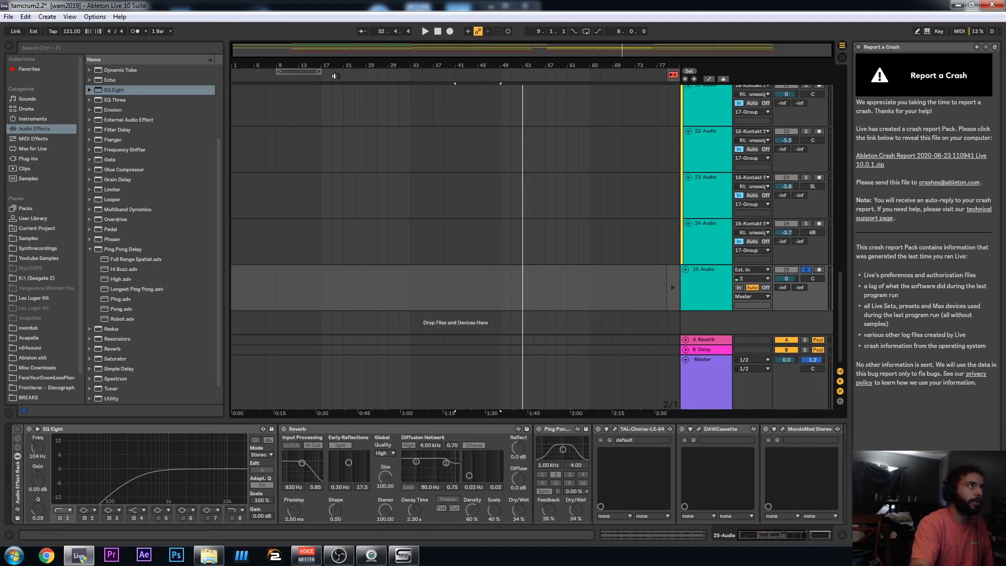
scroll(524, 159, "up", 2)
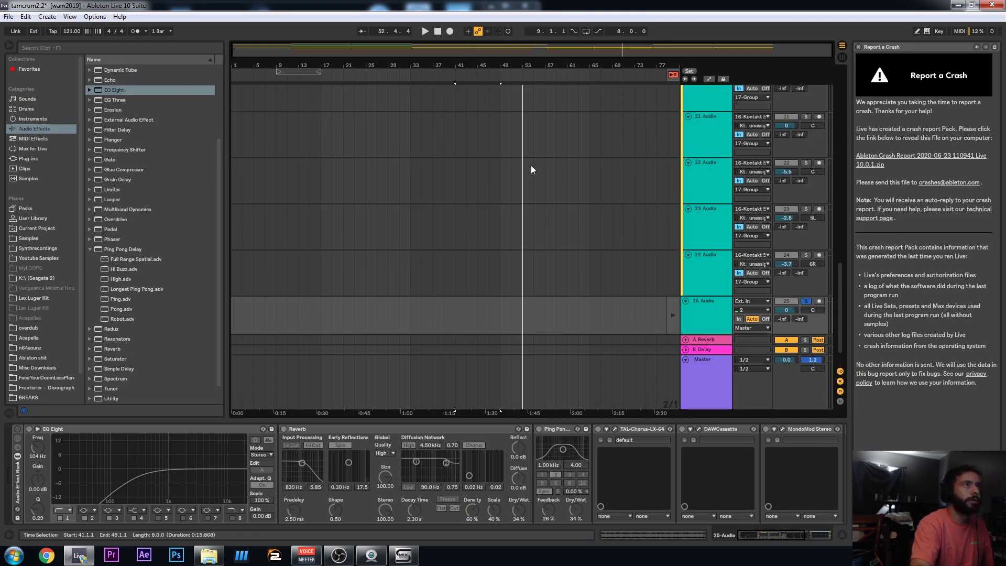
left_click(425, 31)
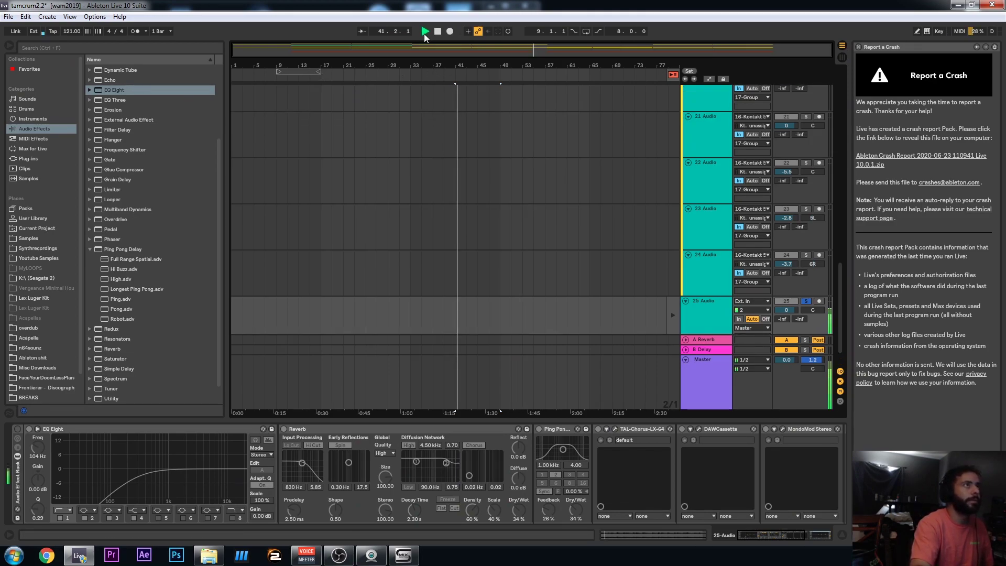
scroll(747, 281, "down", 2)
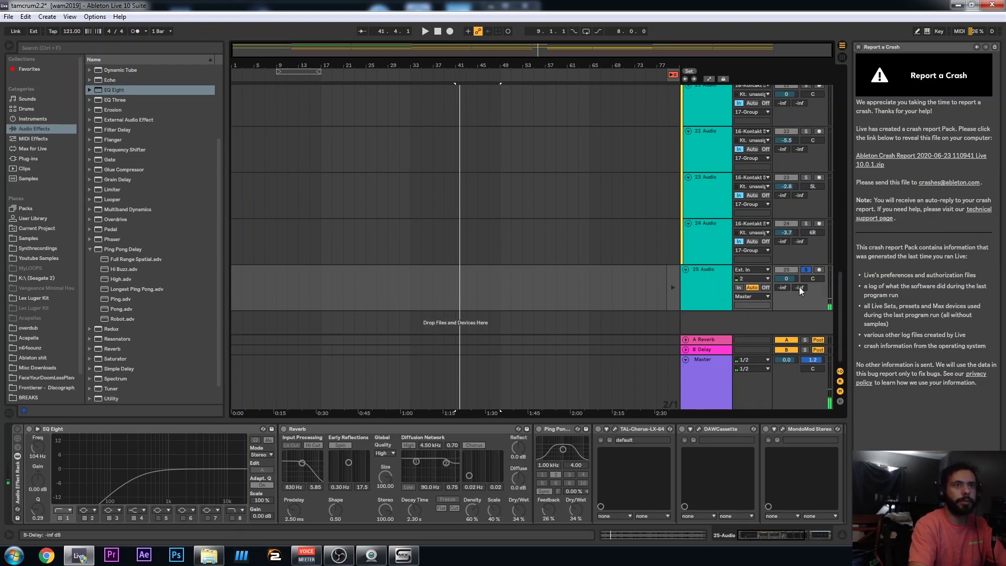
left_click(807, 270)
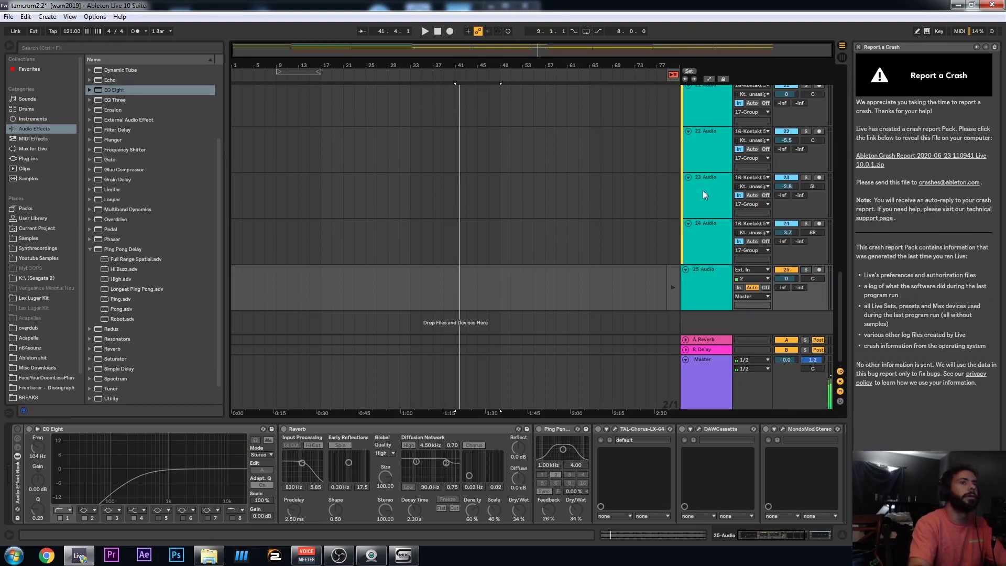
Play the arrangement with all tracks and lower the bass track's volume to -3.1 dB.
scroll(499, 124, "up", 5)
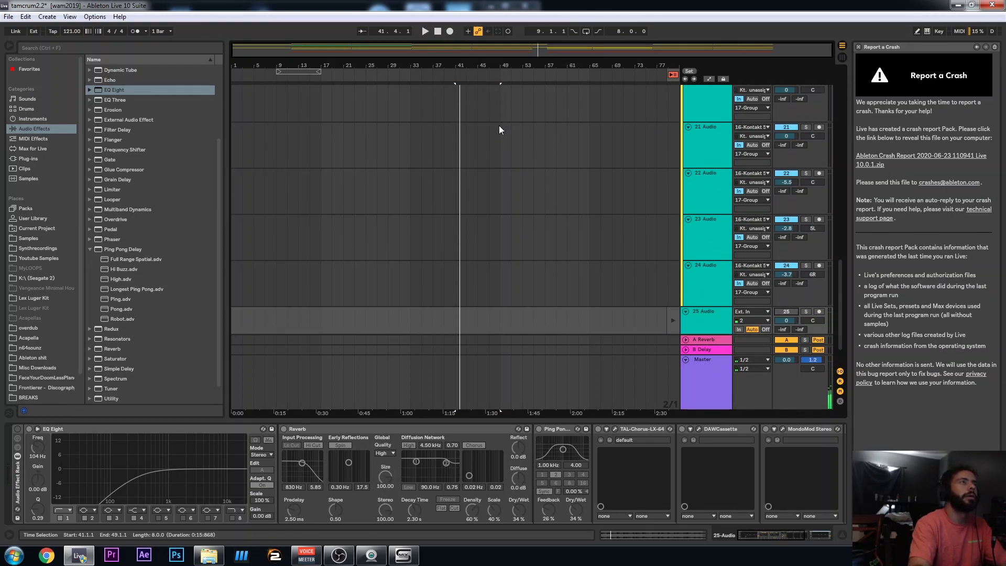
scroll(499, 125, "up", 10)
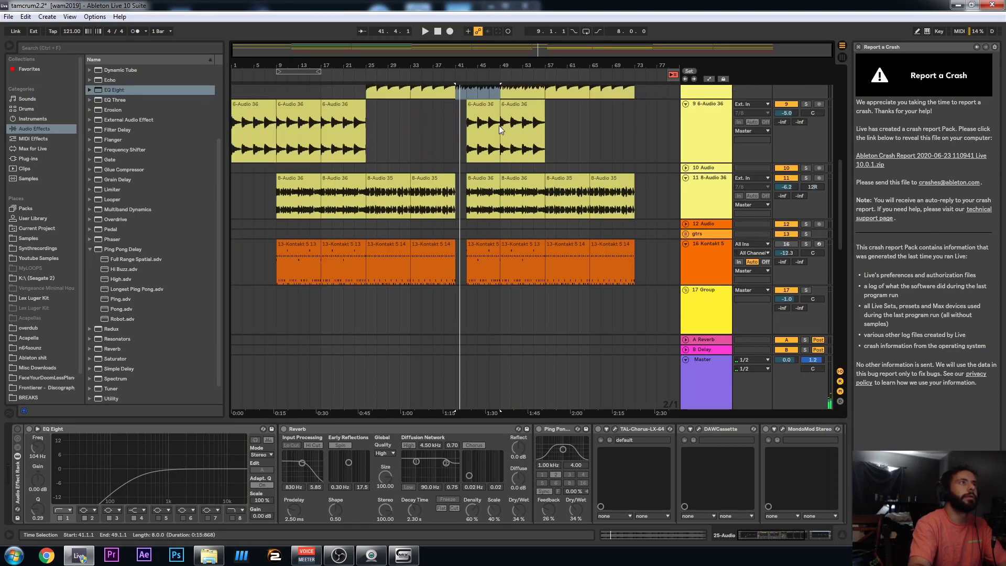
scroll(499, 125, "up", 4)
key("space")
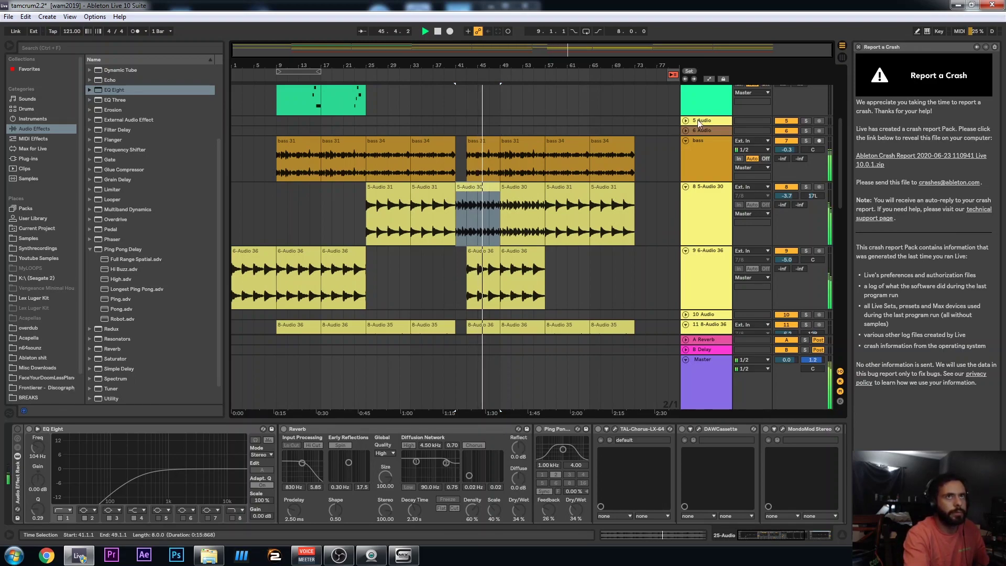
left_click_drag(787, 150, 787, 162)
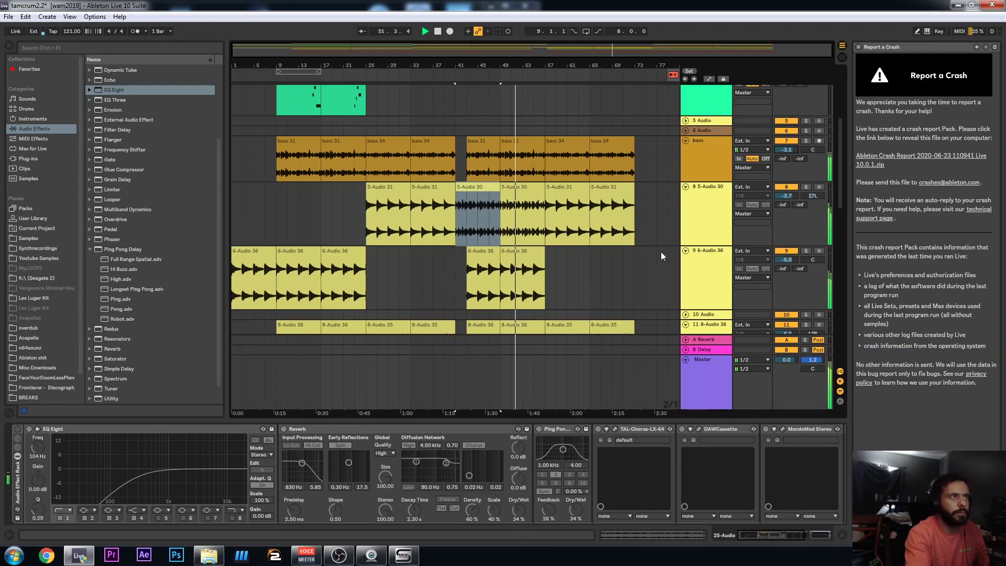
Show the effect chain of the 5-Audio 30 track, examine its devices during playback, and stop the playback.
scroll(713, 275, "down", 1)
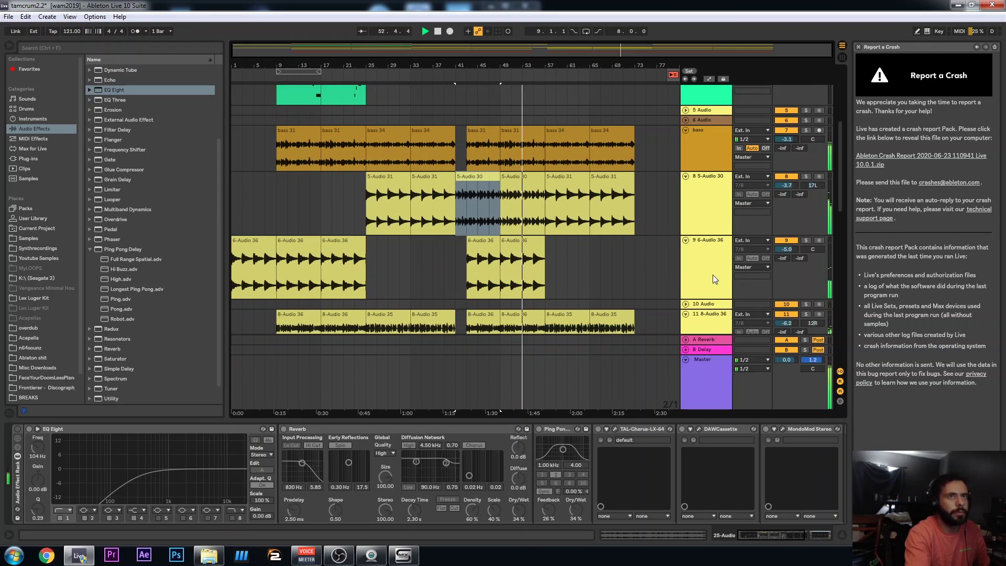
left_click(719, 187)
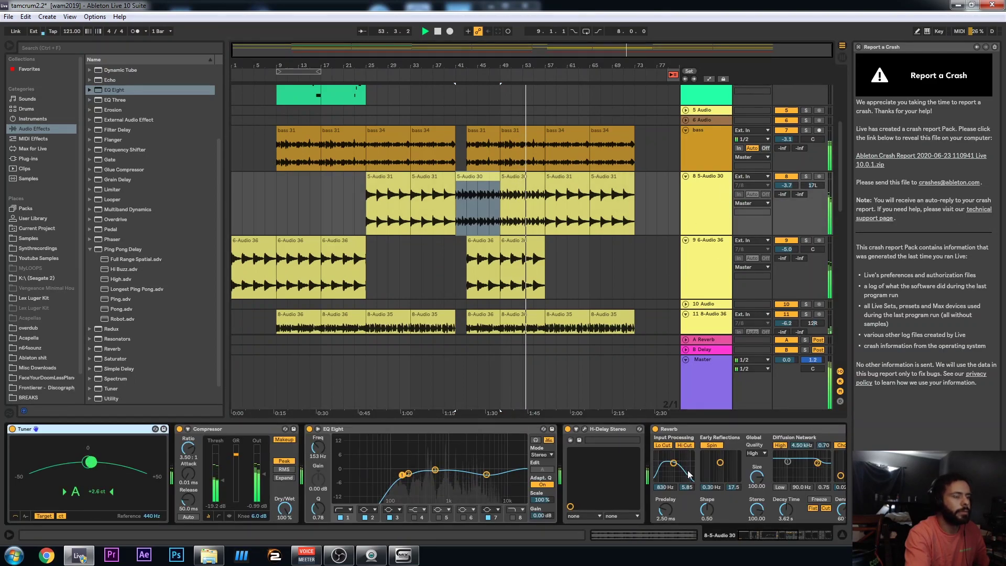
left_click_drag(767, 533, 797, 541)
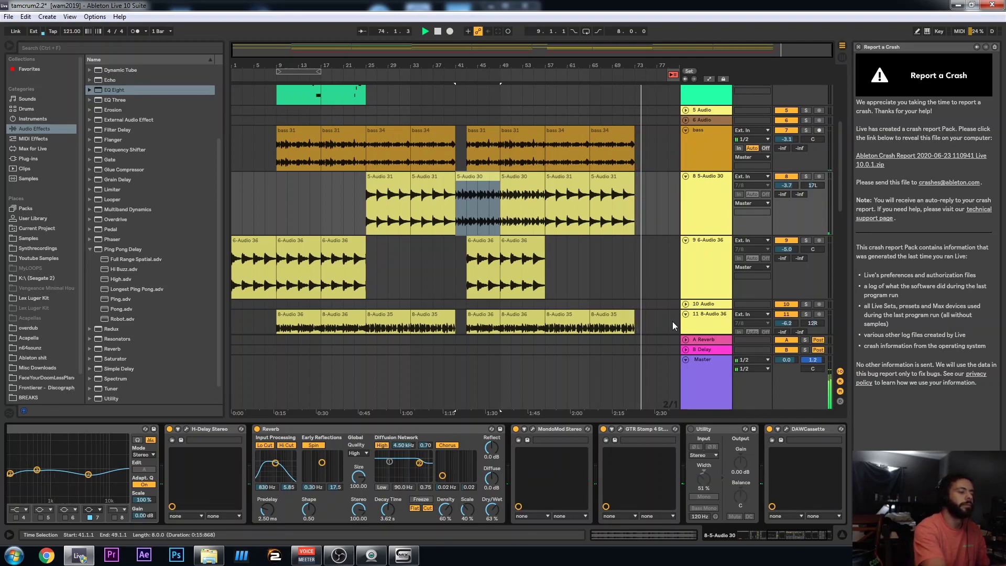
key("space")
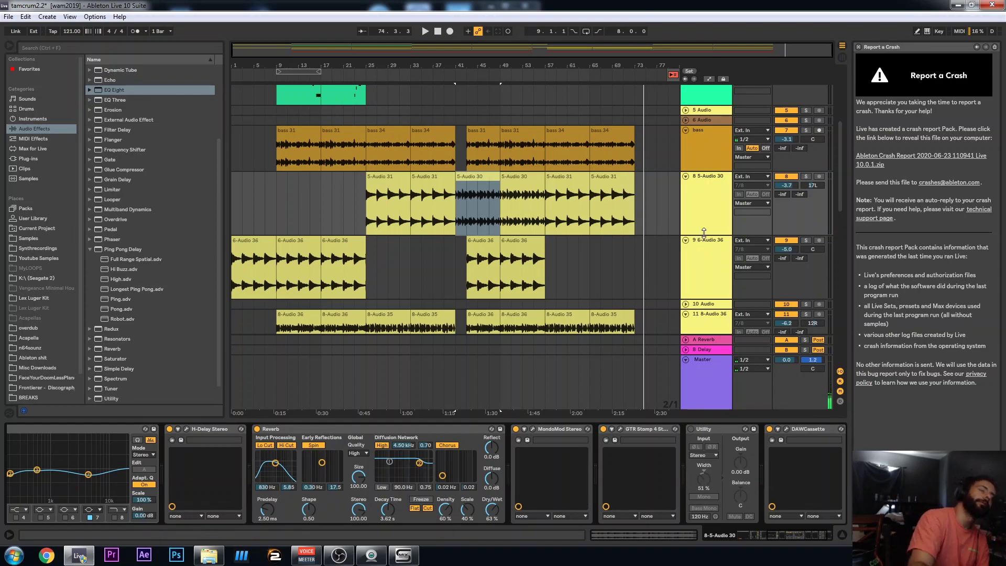
Solo the 5-Audio 30 track and play it from bar 41 while viewing the start of its effect chain.
scroll(508, 214, "up", 2)
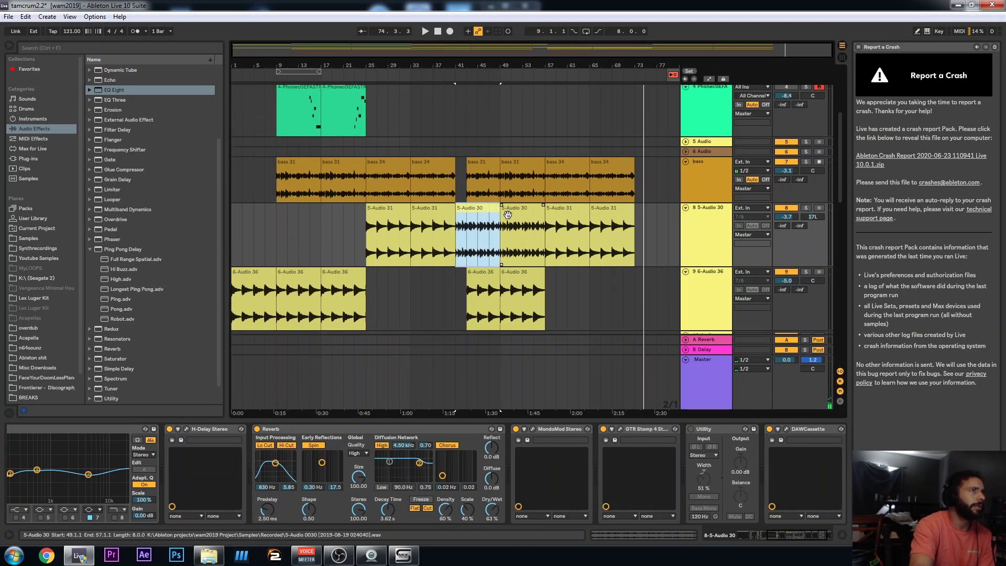
left_click(807, 208)
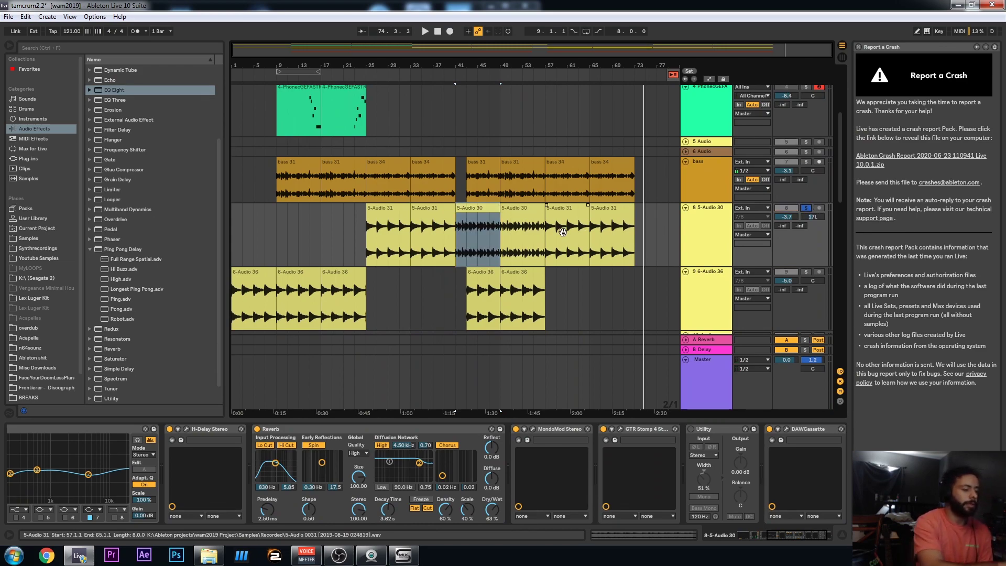
key("space")
key("space")
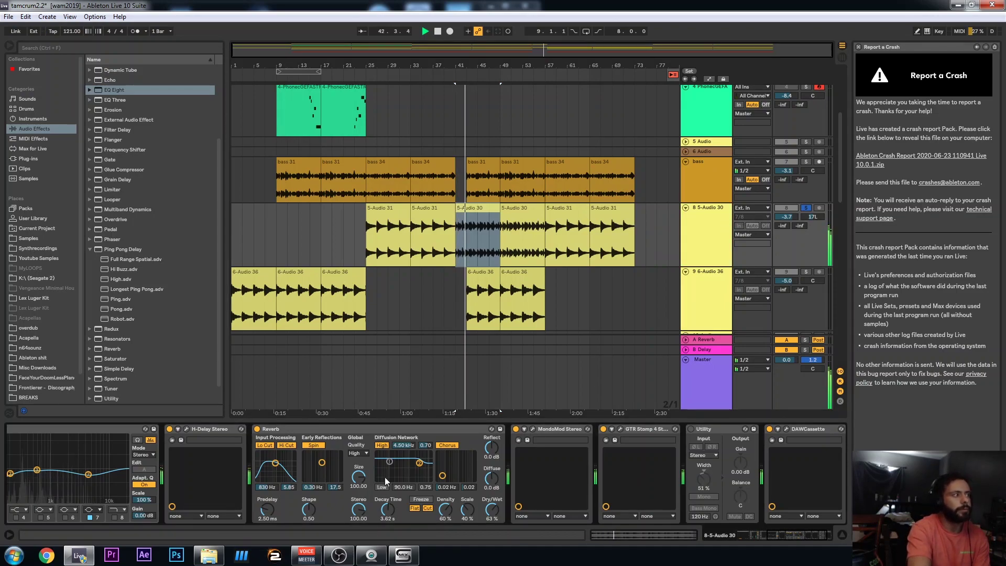
left_click(747, 542)
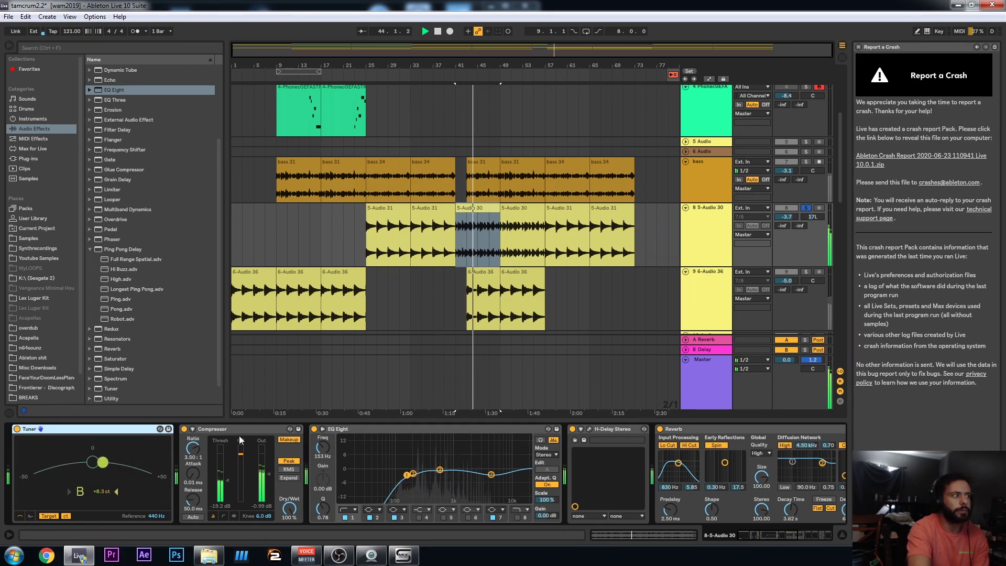
Group all devices on the 5-Audio 30 track into one audio effect rack and compare the sound with the rack off and on.
left_click_drag(778, 534, 817, 536)
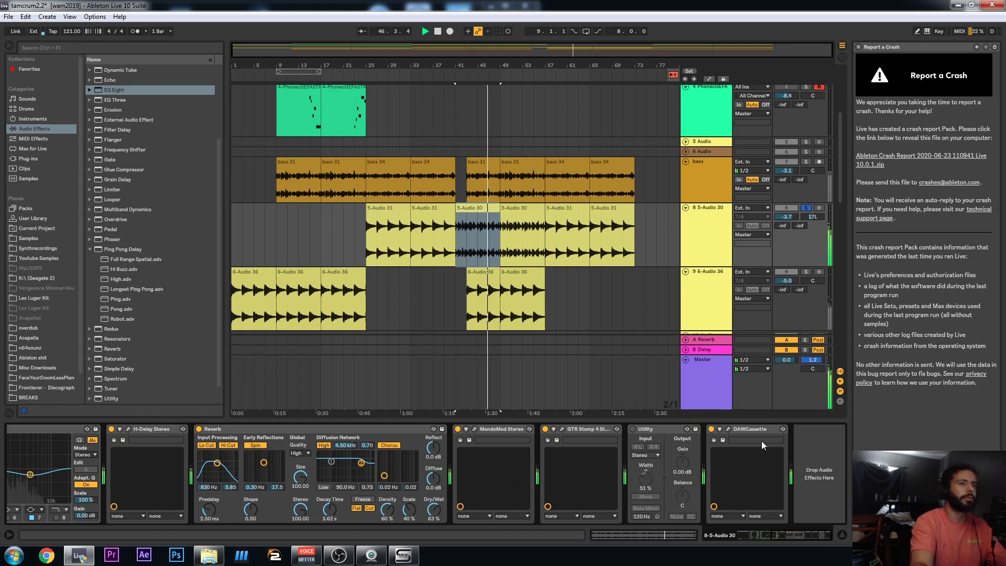
left_click(756, 429)
key("ctrl+a")
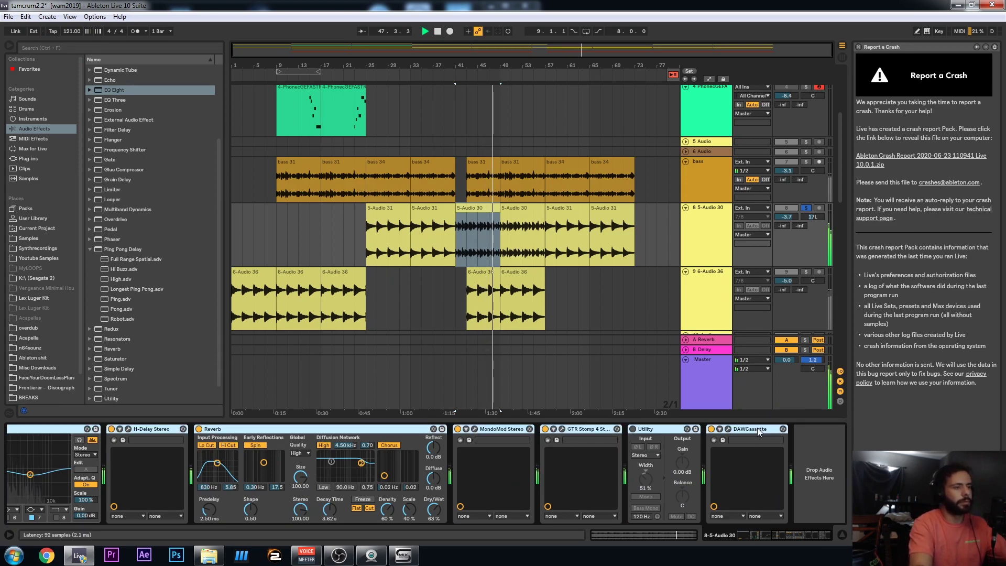
key("ctrl+g")
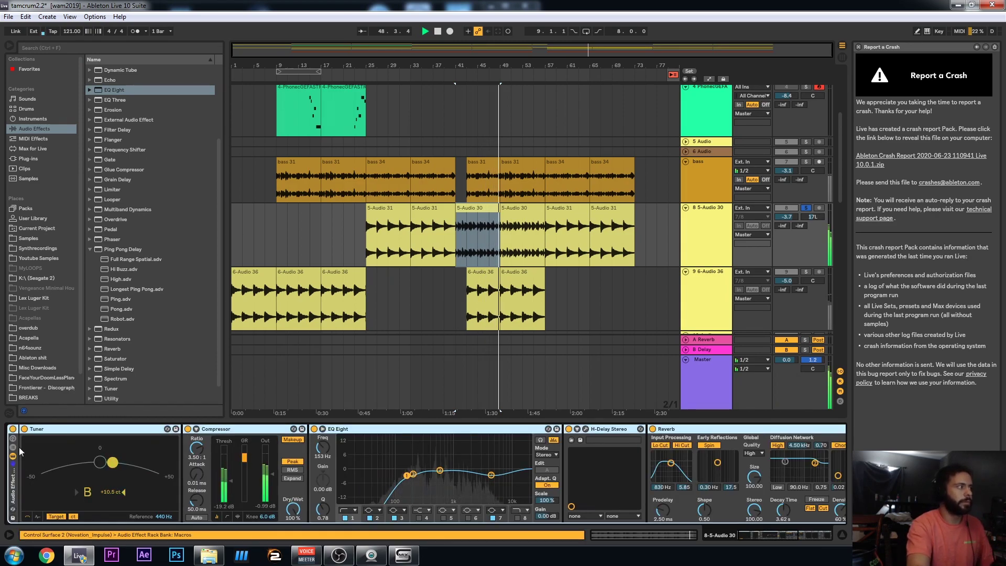
left_click(13, 429)
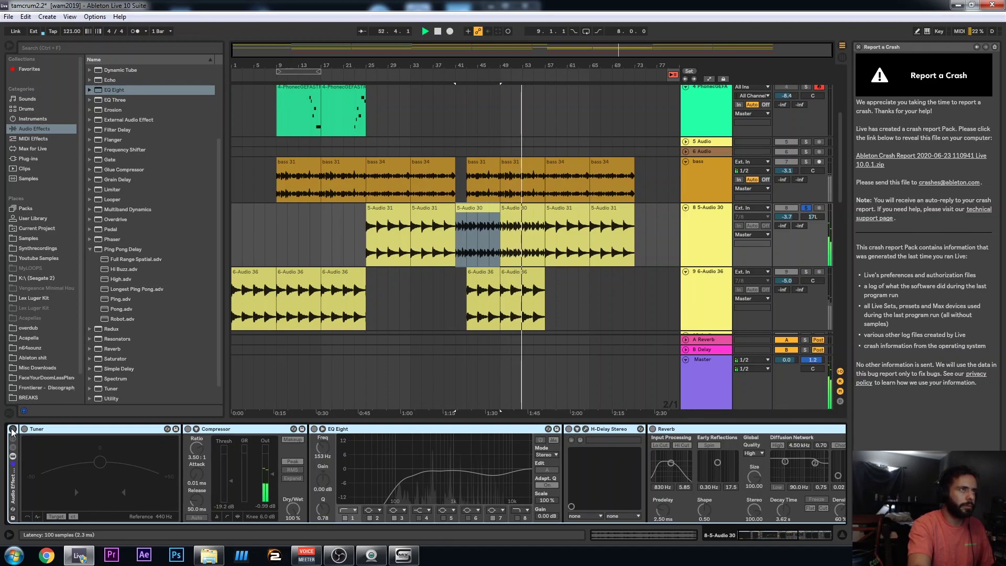
left_click(13, 429)
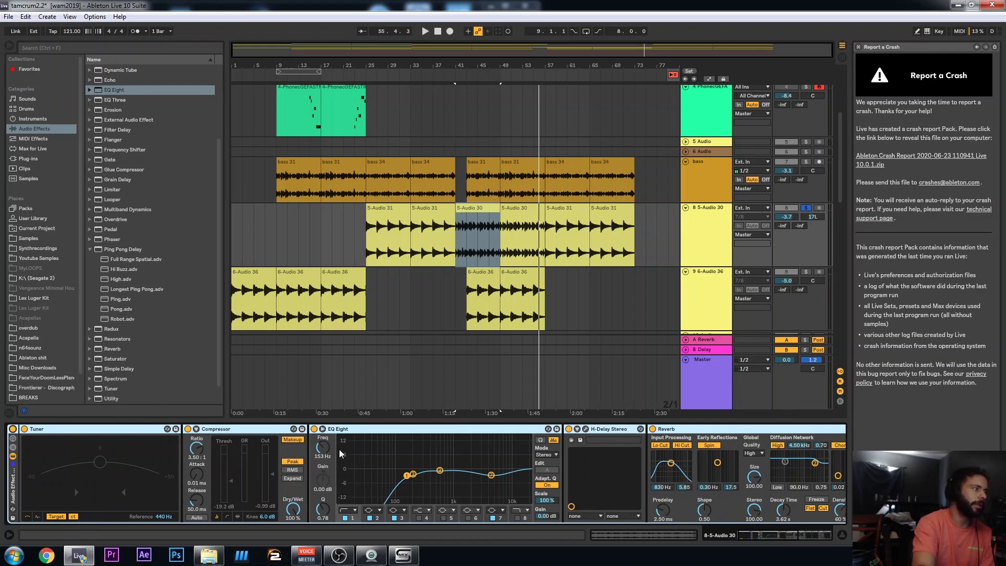
Examine the H-Delay Stereo plug-in, compare playback with it off and on, and close its window.
left_click_drag(751, 534, 767, 536)
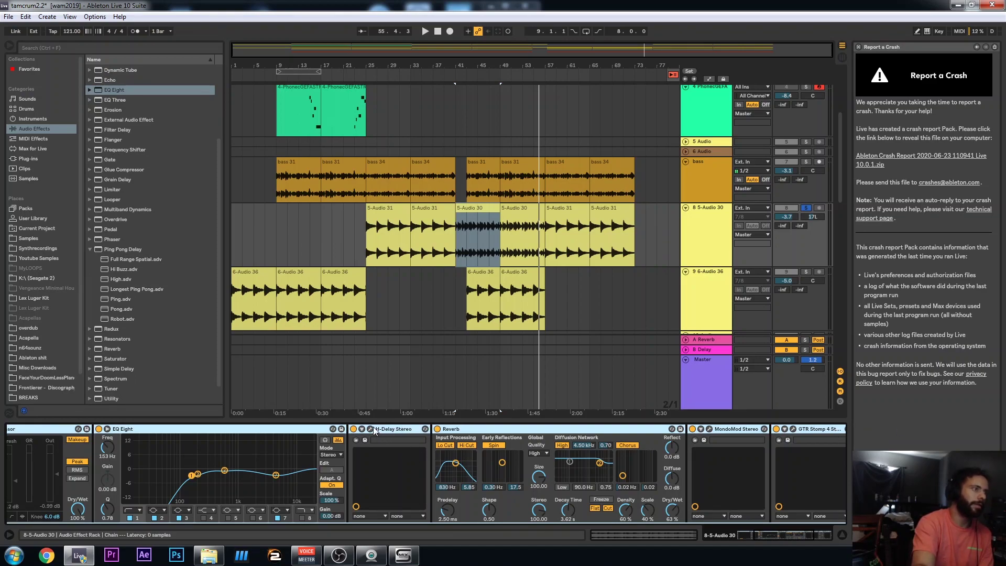
left_click(370, 429)
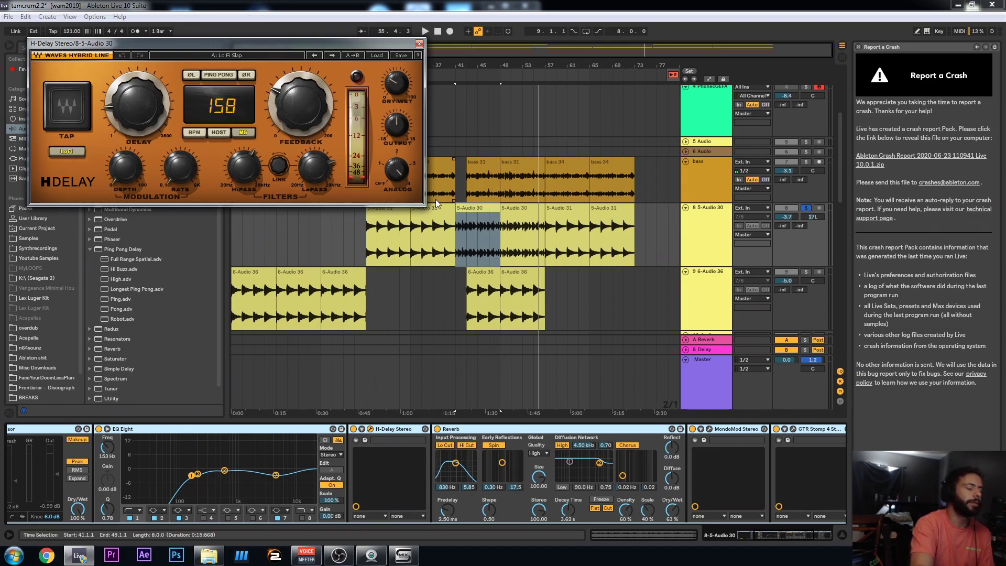
key("space")
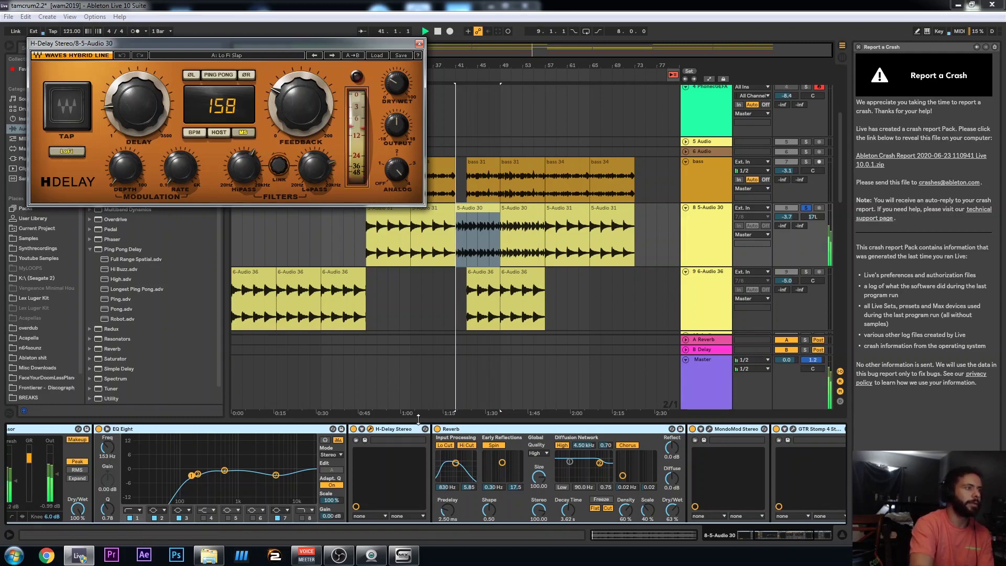
left_click(354, 429)
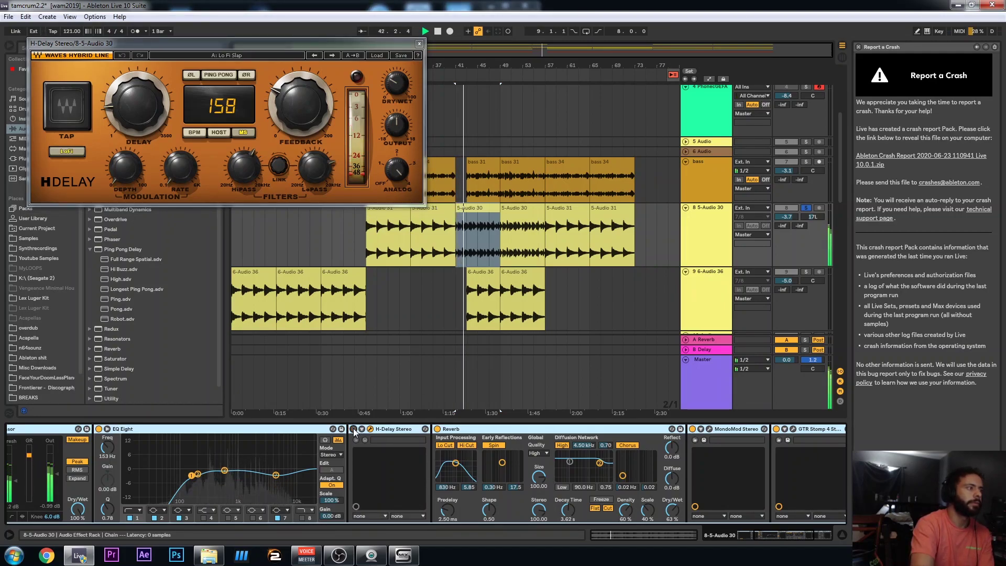
left_click(353, 430)
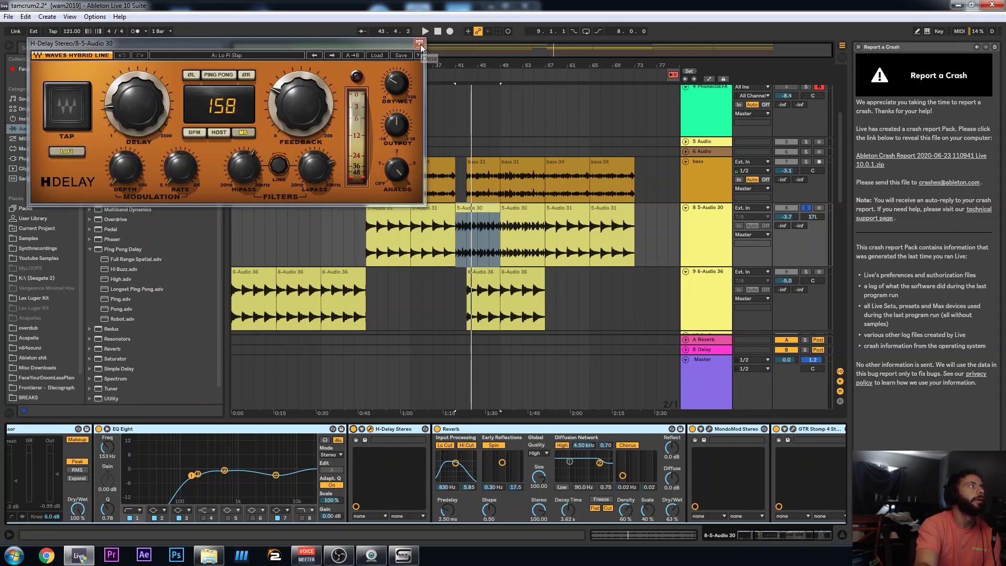
left_click(420, 44)
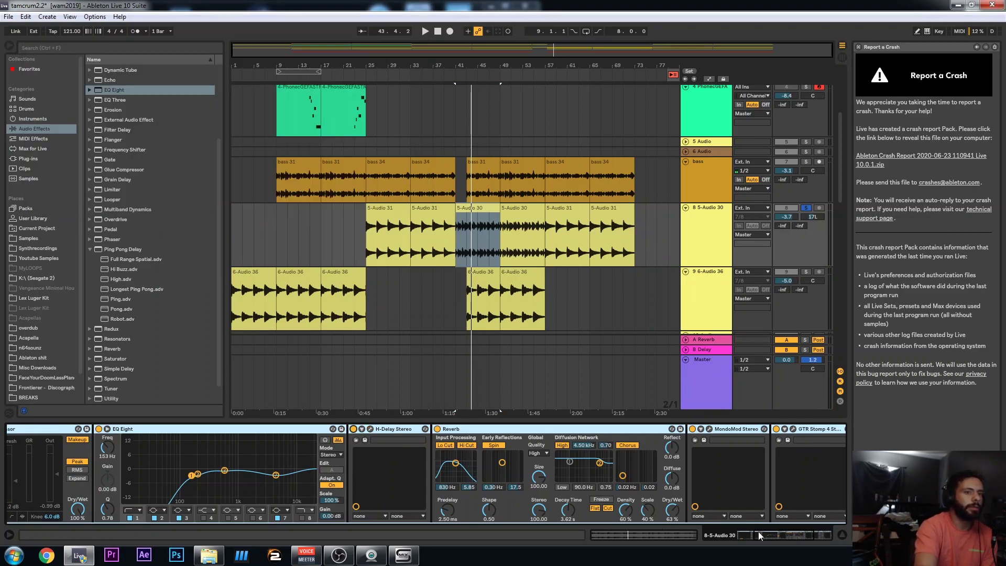
View the MondoMod Stereo plug-in's settings on the 5-Audio 30 track and close its window.
left_click_drag(759, 531, 773, 534)
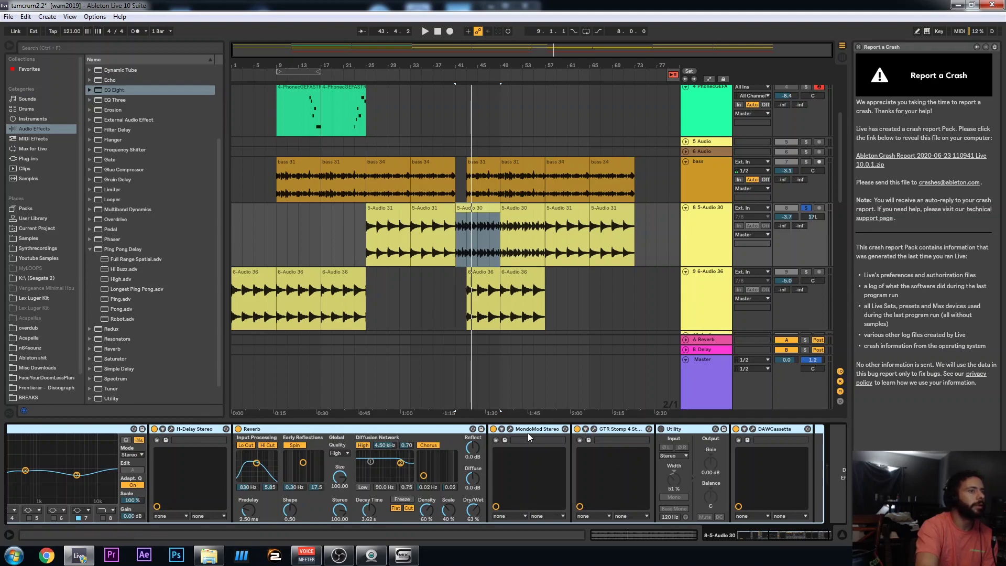
left_click(510, 429)
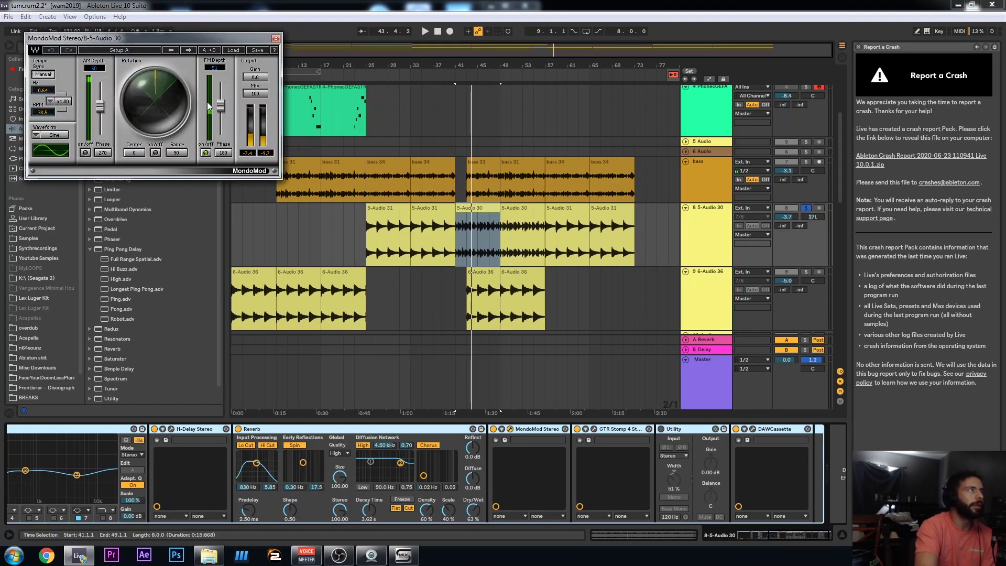
left_click(276, 39)
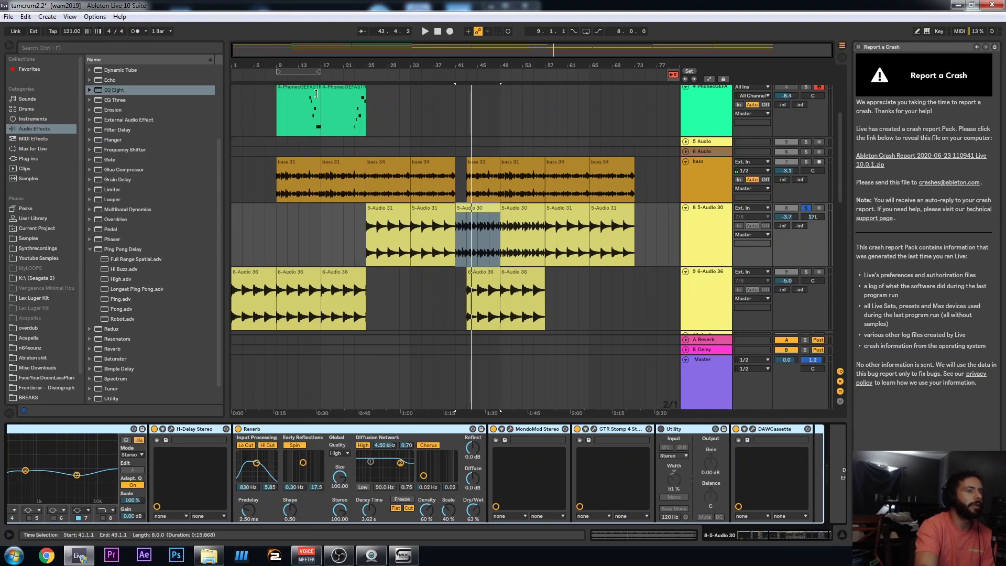
Open the GTR Stomp 4 Stereo plug-in, compare its chorus pedal off and on during playback, and close its window.
left_click(594, 429)
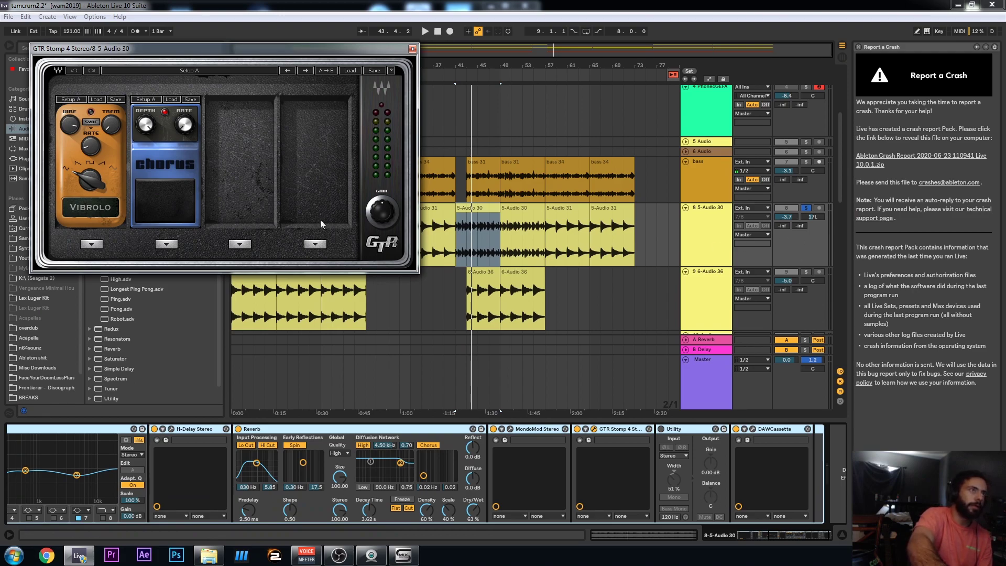
key("space")
left_click(178, 184)
left_click(178, 186)
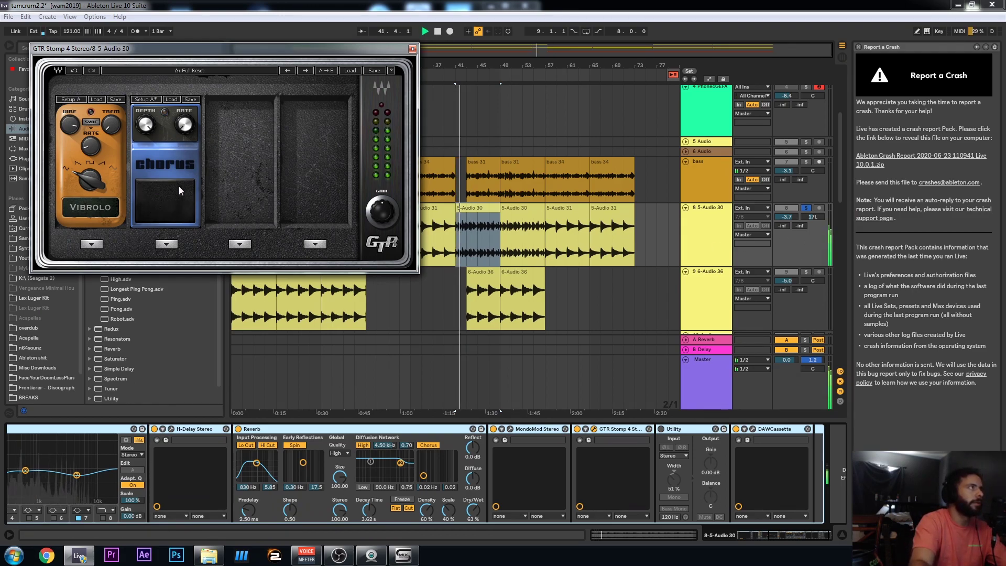
left_click(178, 186)
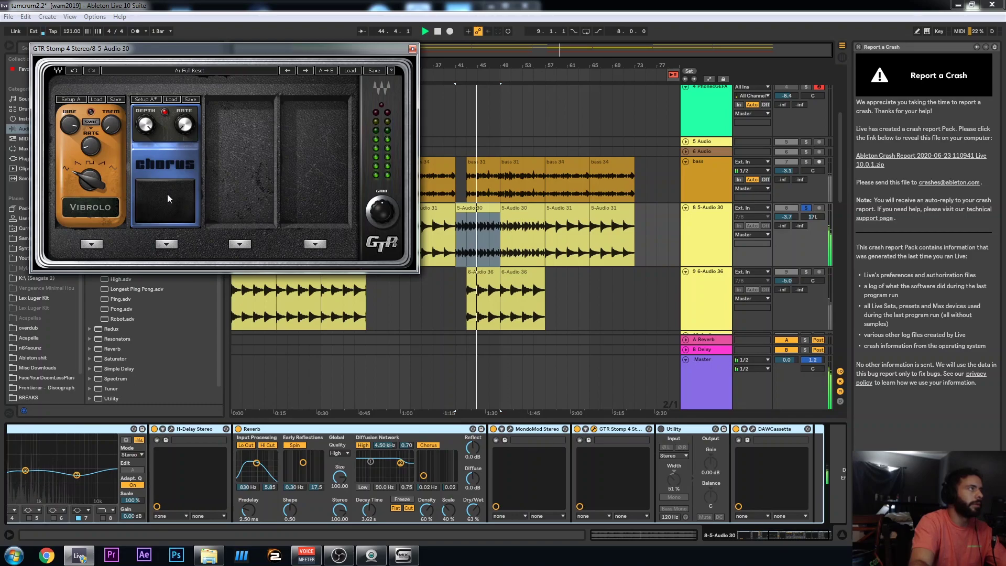
left_click(173, 197)
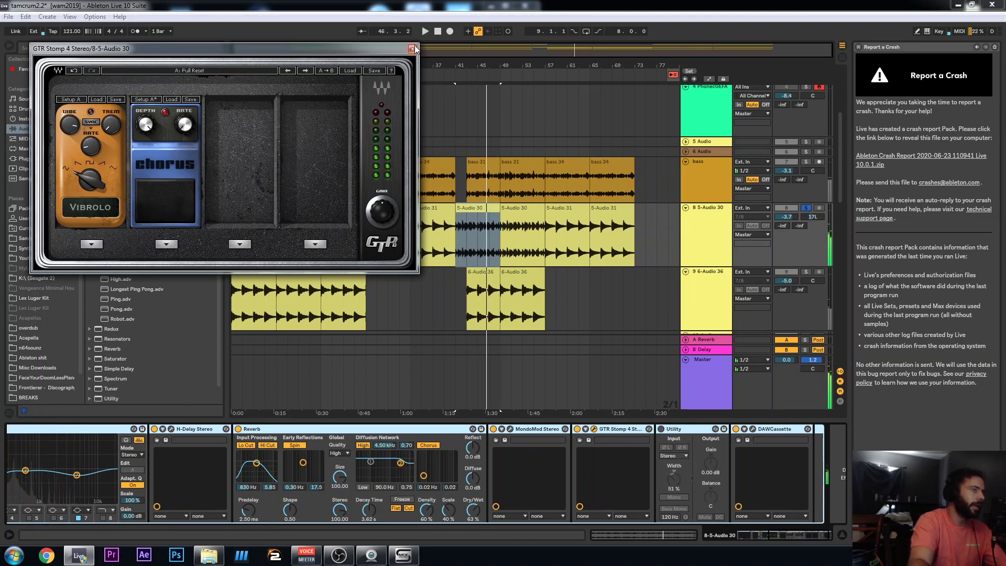
left_click(412, 48)
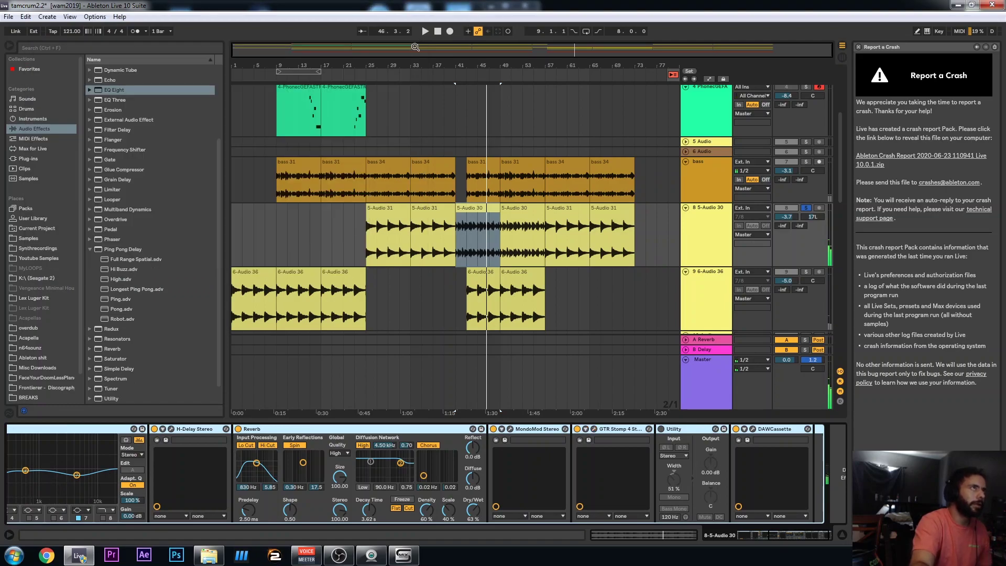
Compare playback with the DAWCassette device off and on, and take the 5-Audio 30 track out of solo.
left_click(737, 429)
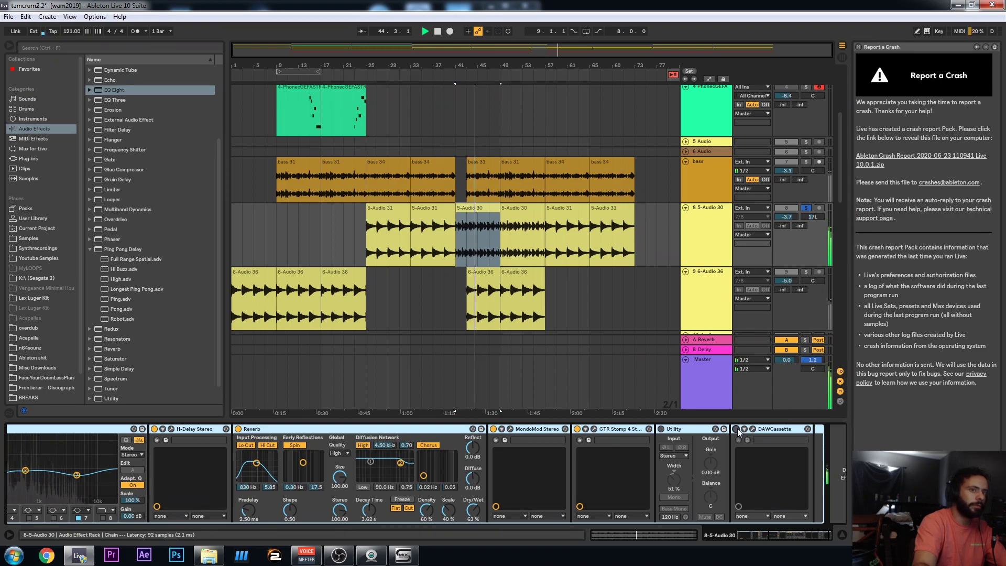
left_click(736, 429)
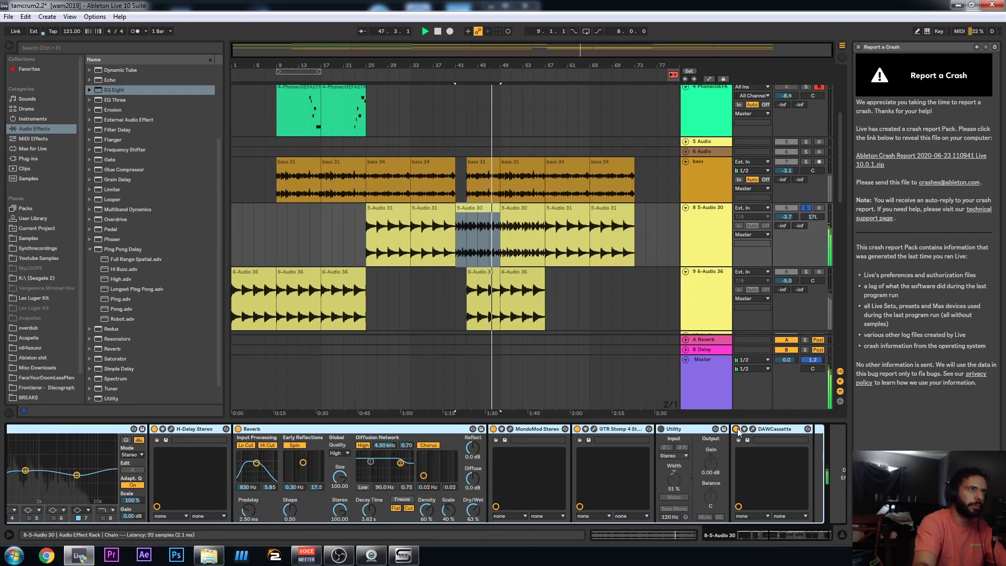
left_click(807, 208)
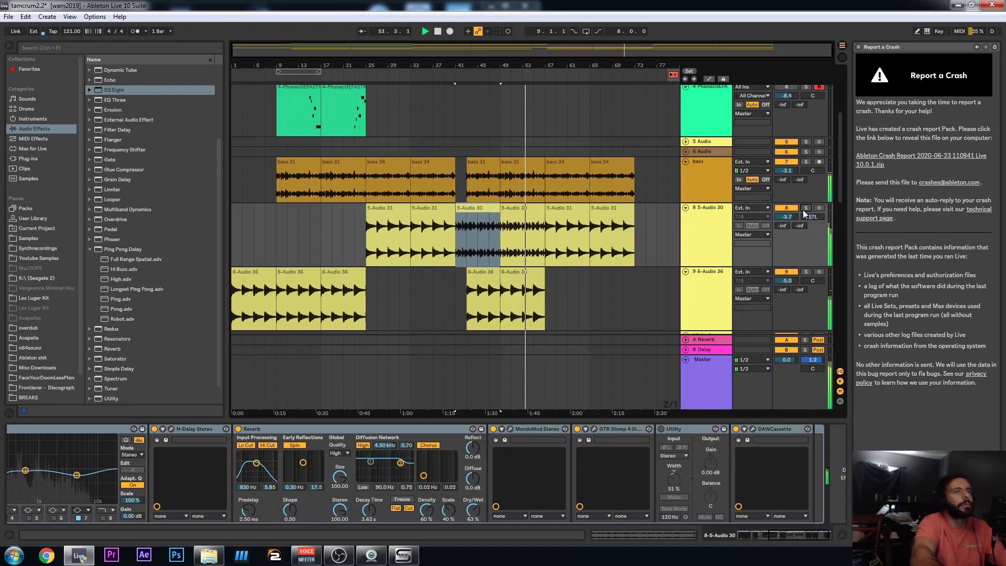
key("space")
Listen to the 5-Audio 31 clip at bar 57 with its track soloed, and take the track out of solo.
left_click(565, 222)
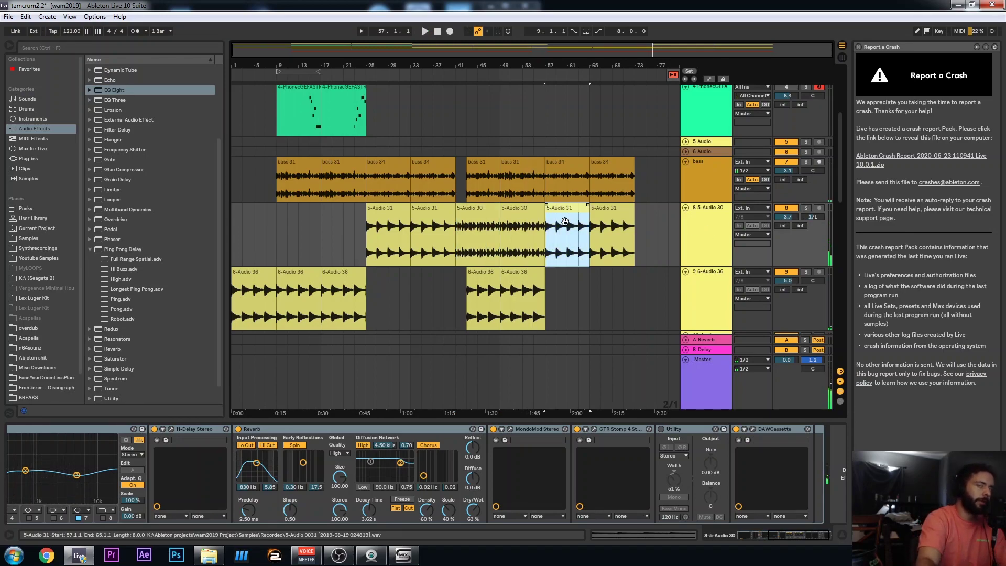
left_click(806, 209)
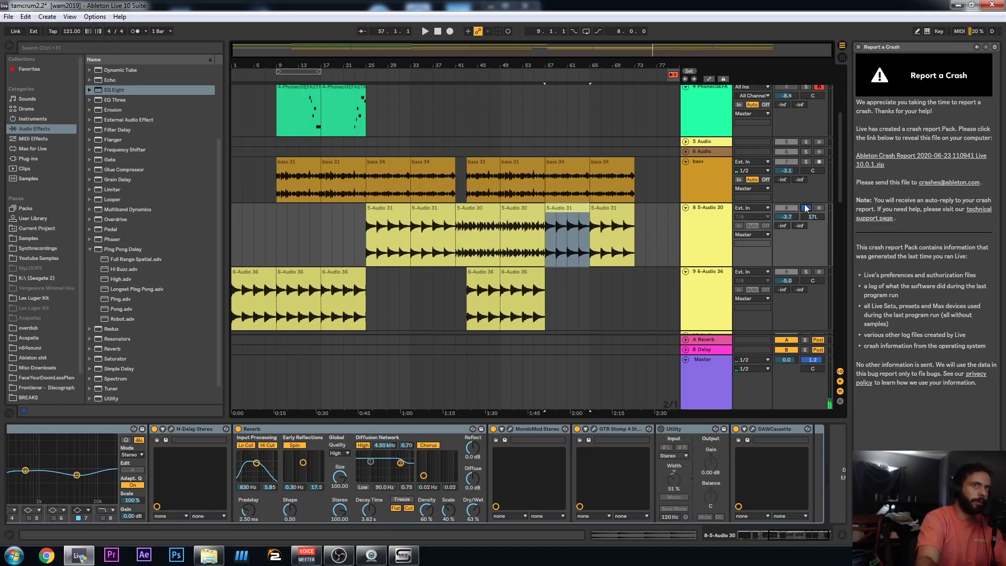
key("space")
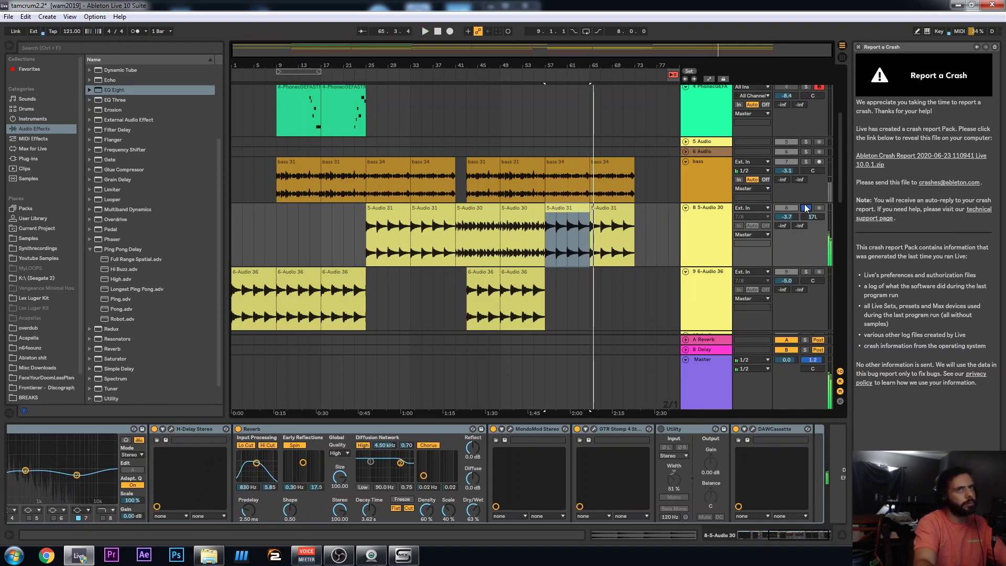
key("space")
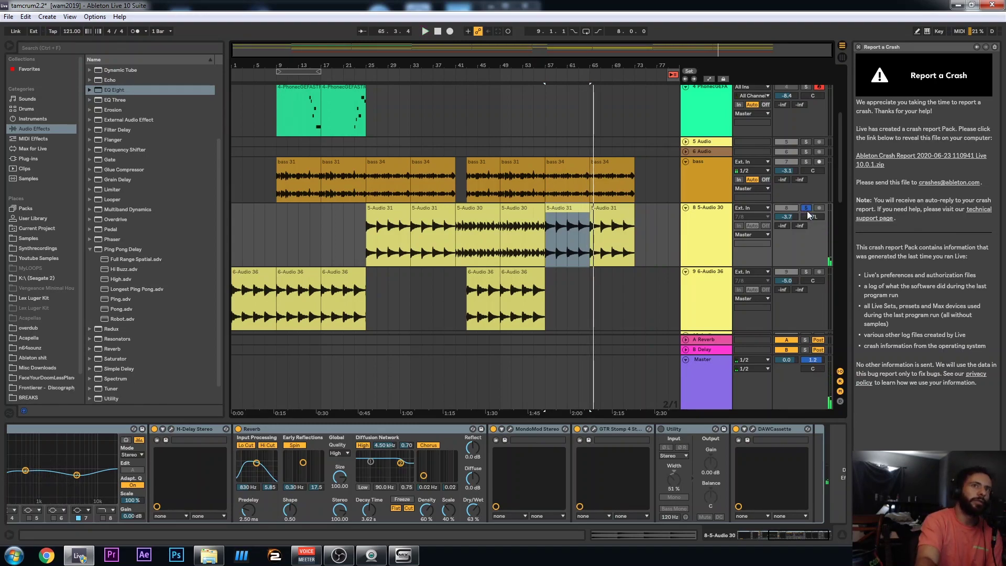
left_click(810, 208)
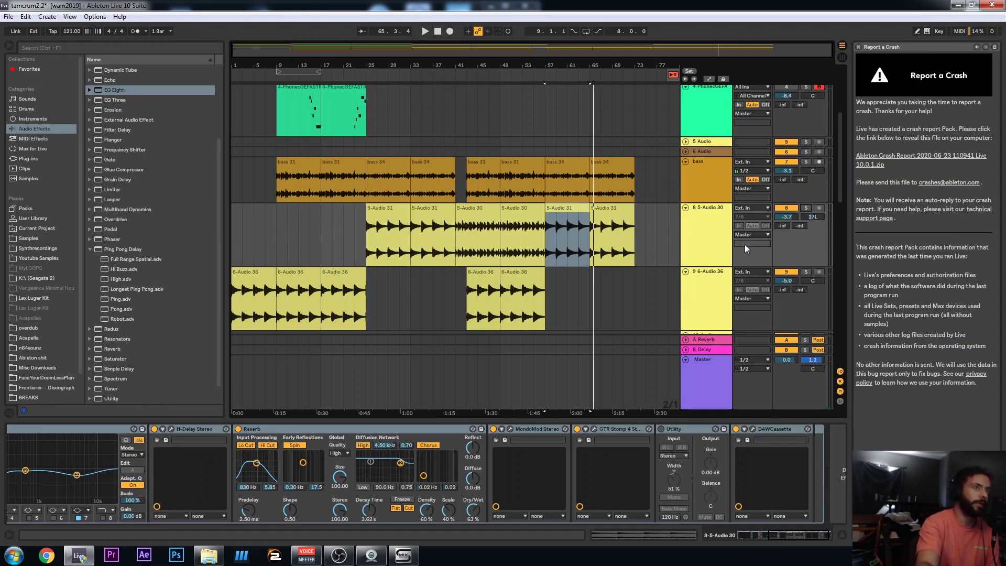
scroll(657, 250, "down", 3)
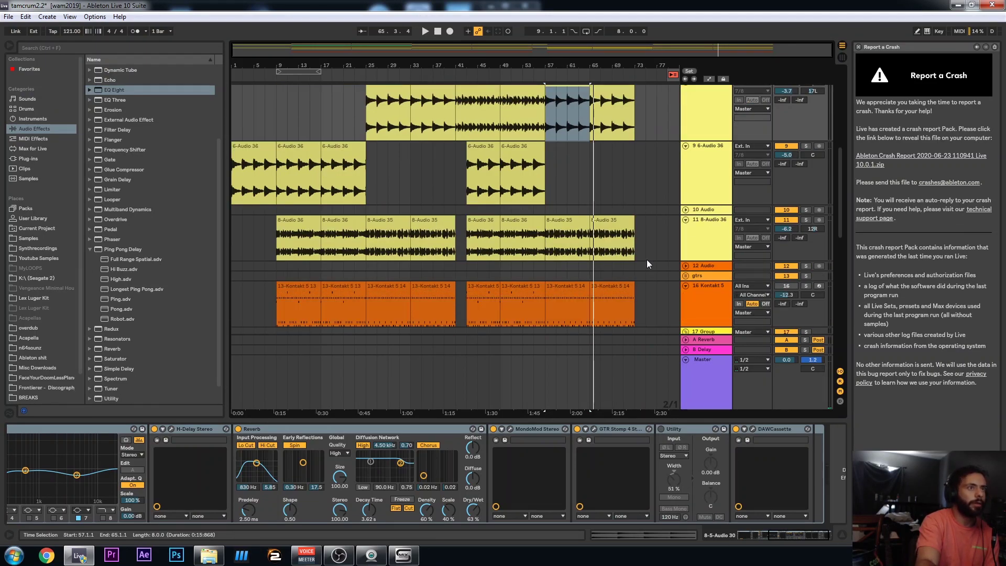
scroll(647, 259, "down", 1)
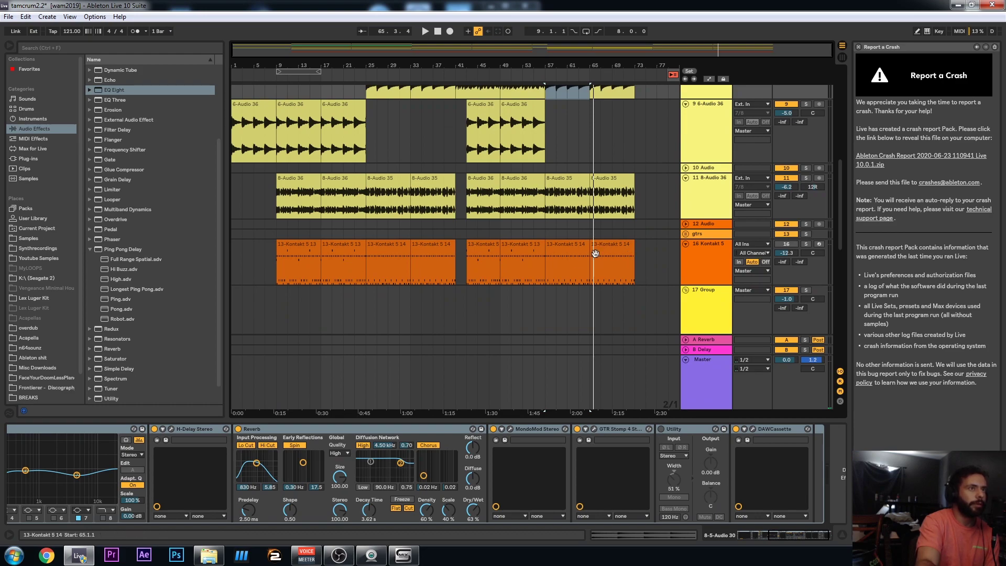
scroll(634, 212, "up", 1)
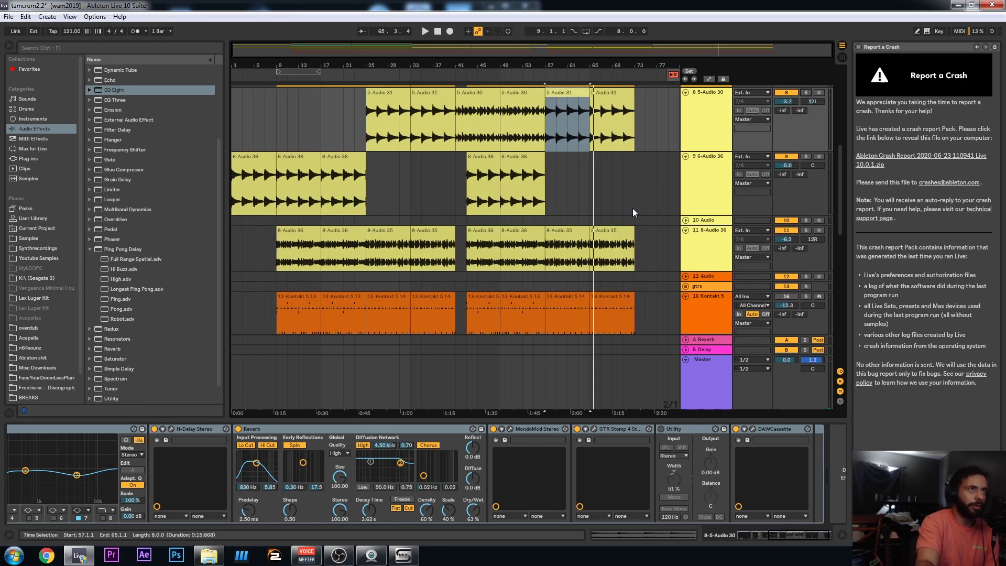
scroll(634, 210, "up", 5)
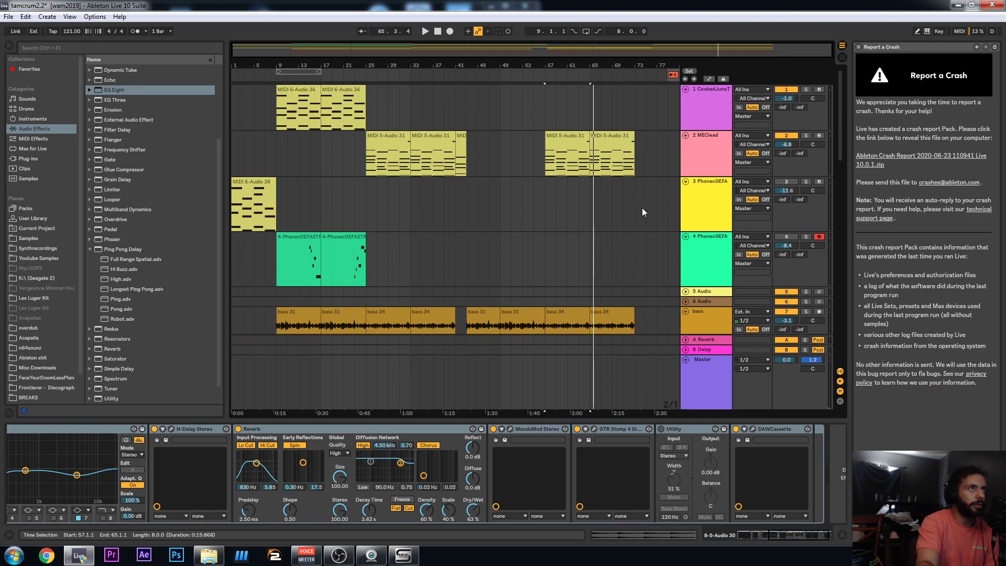